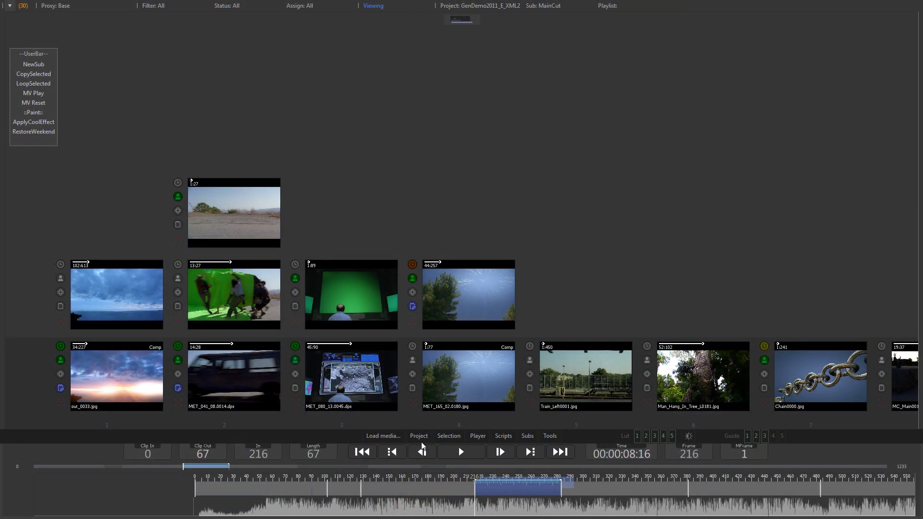
Open the project preferences and show the Settings category.
left_click(423, 445)
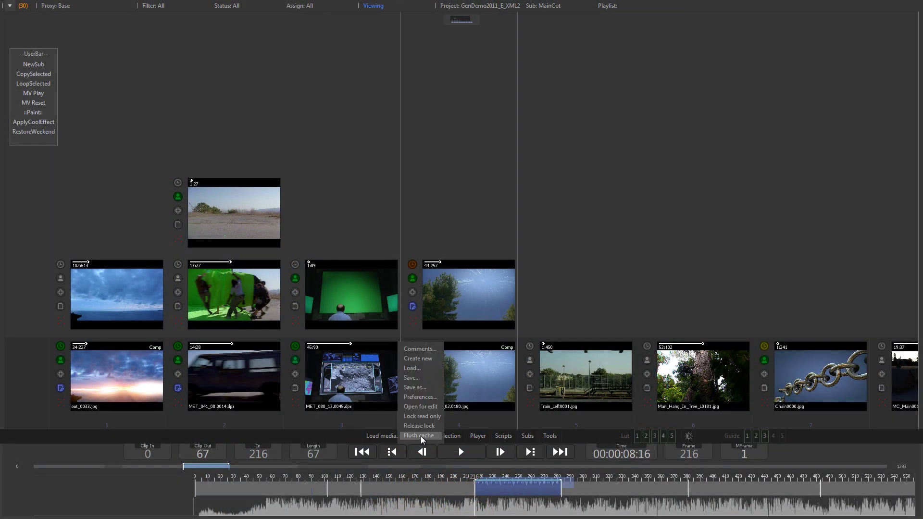
left_click(428, 401)
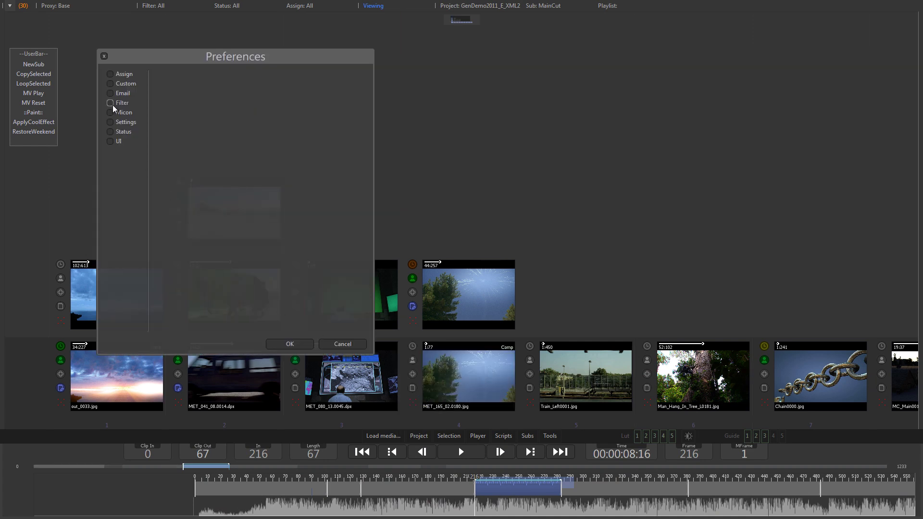
left_click(111, 123)
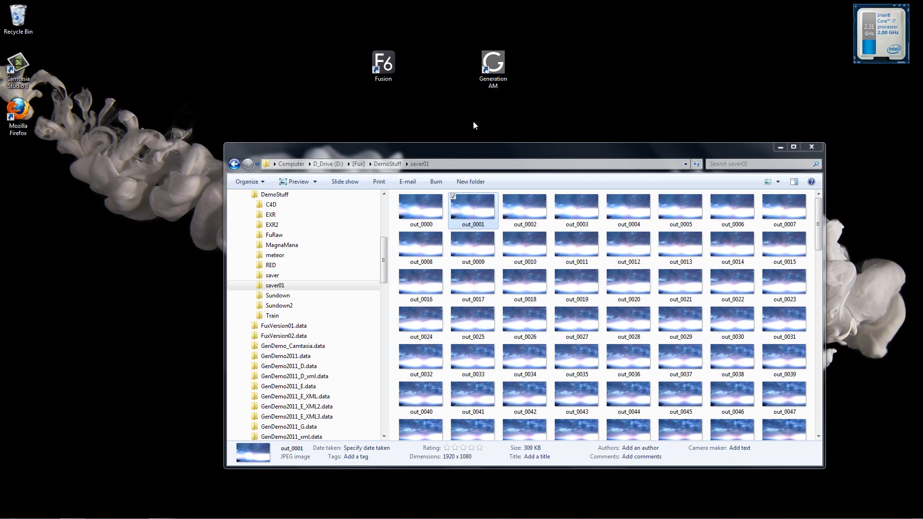
Open the out image sequence from the saver01 folder in Generation AM and start playing it.
double_click(502, 65)
left_click_drag(469, 208, 502, 77)
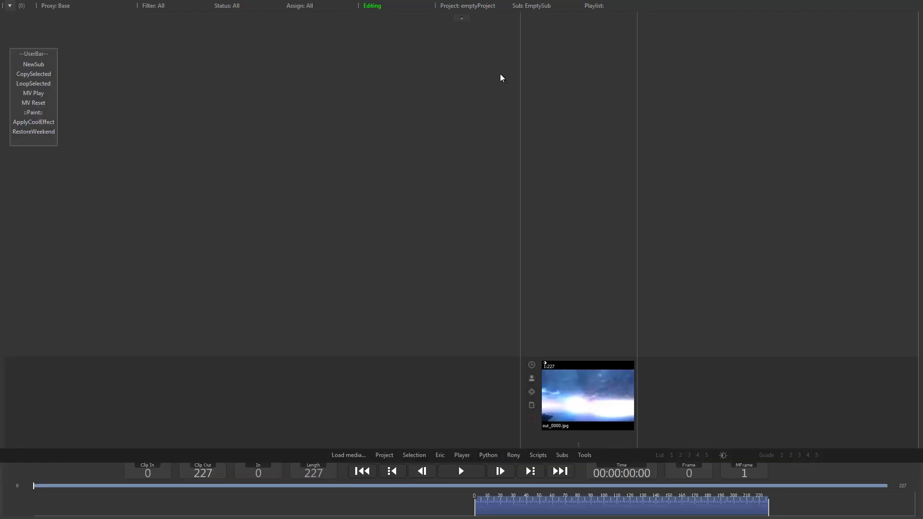
left_click(456, 473)
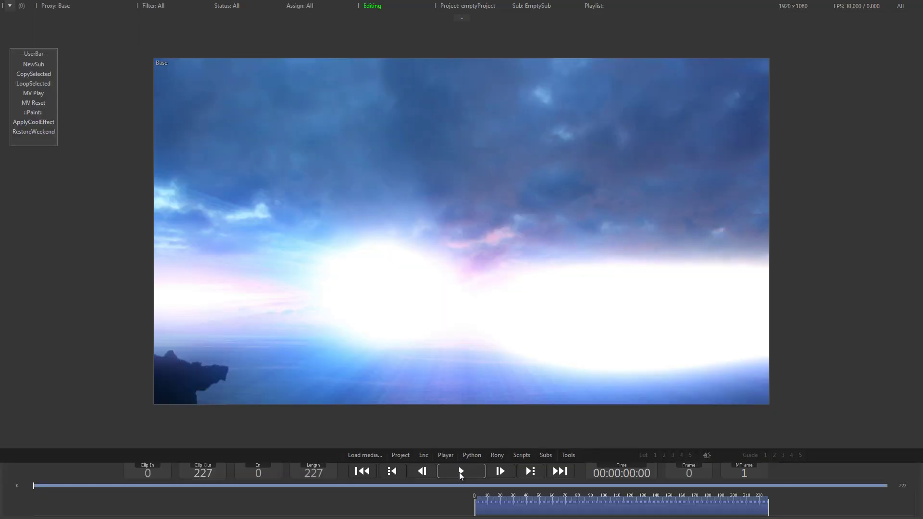
left_click(462, 471)
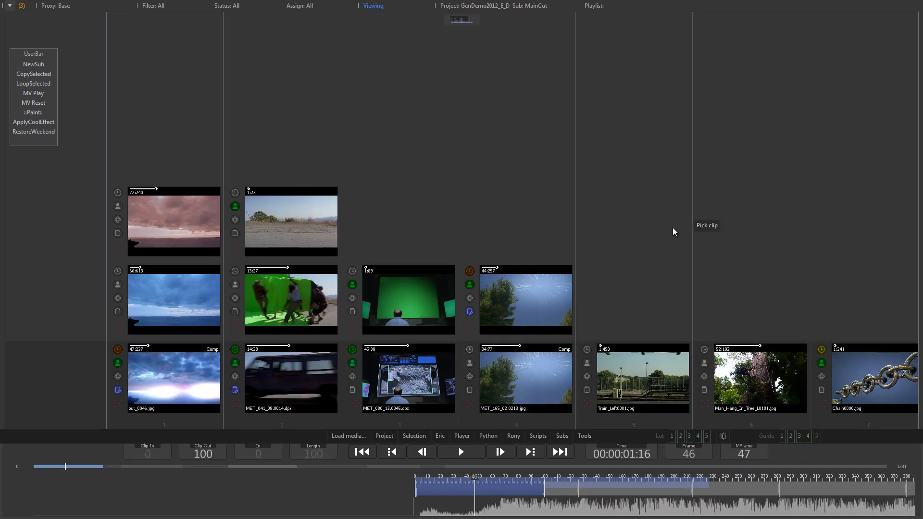
Annotate the first clip's displayed frame with a blue freehand circle around the bright glow above the water, using the Paint tool.
left_click(527, 162)
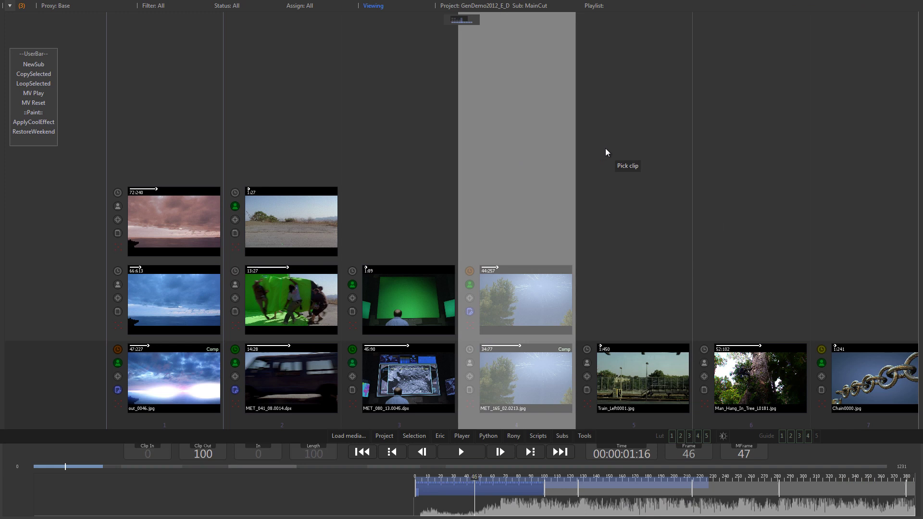
left_click(56, 251)
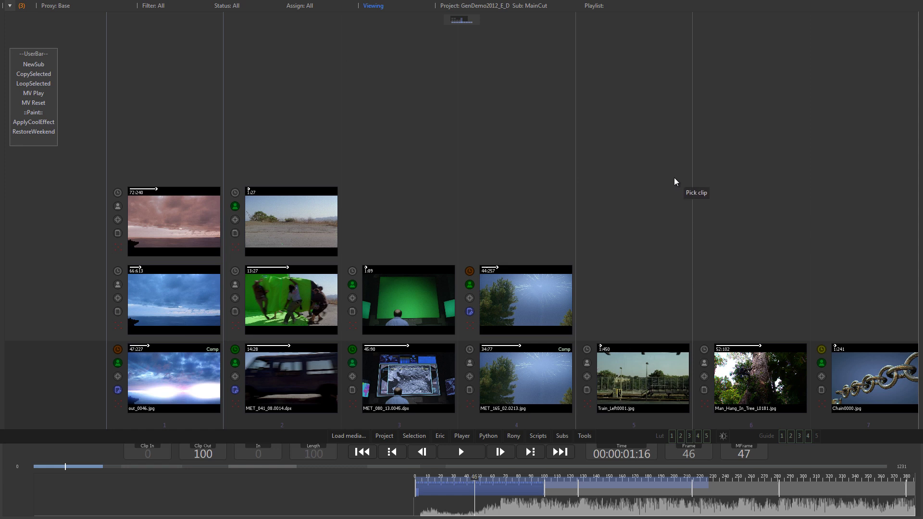
key("Tab")
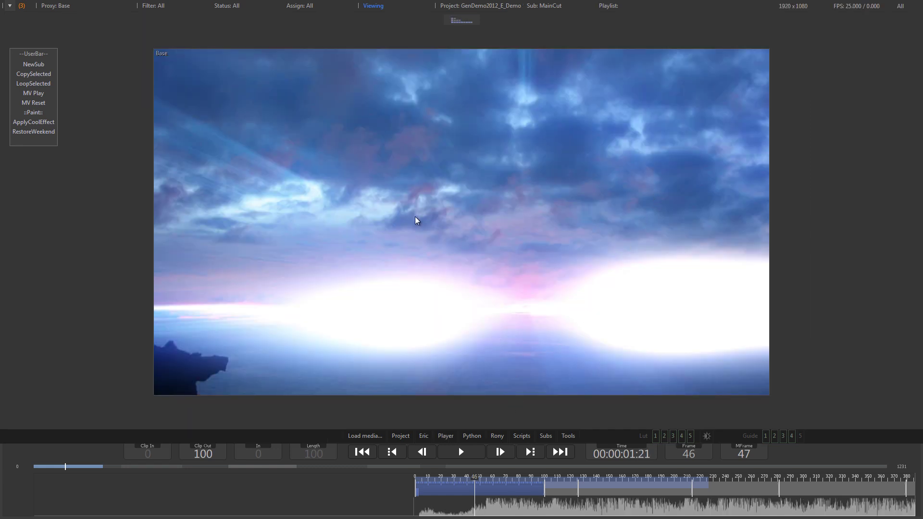
left_click(33, 113)
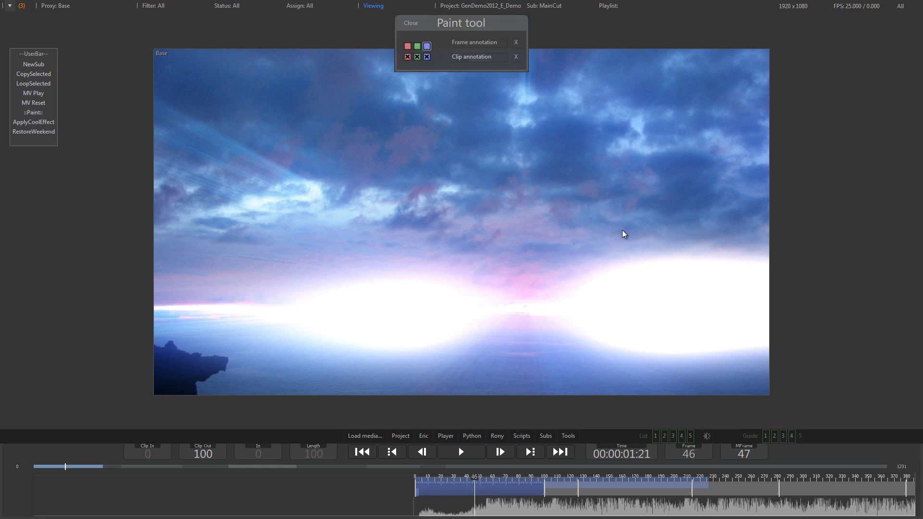
mouse_move(625, 233)
left_mouse_down()
mouse_move(528, 274)
mouse_move(684, 297)
mouse_move(541, 270)
left_mouse_up()
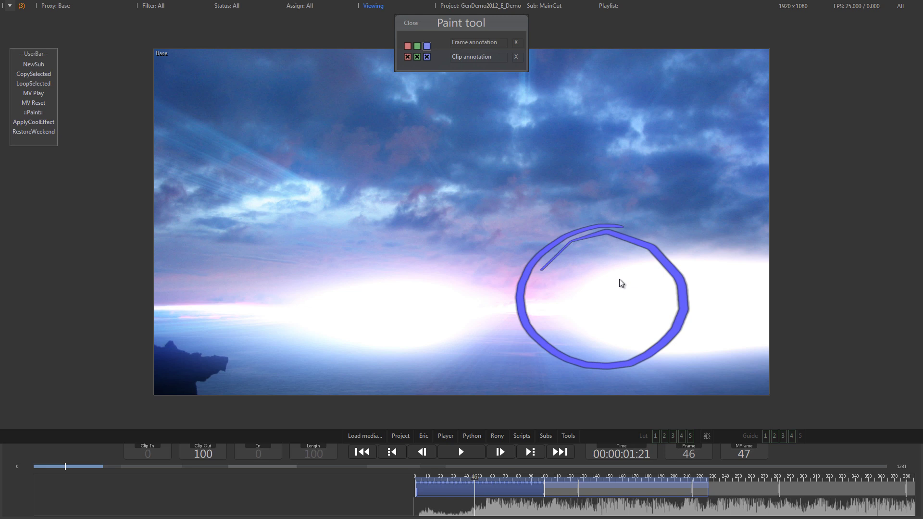
key("Tab")
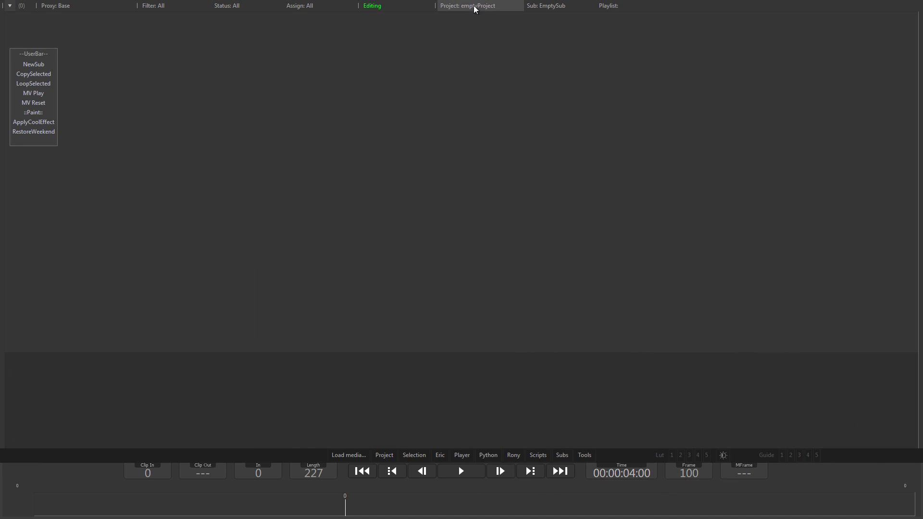
Look through the list of open and recent projects without switching project.
left_click(474, 9)
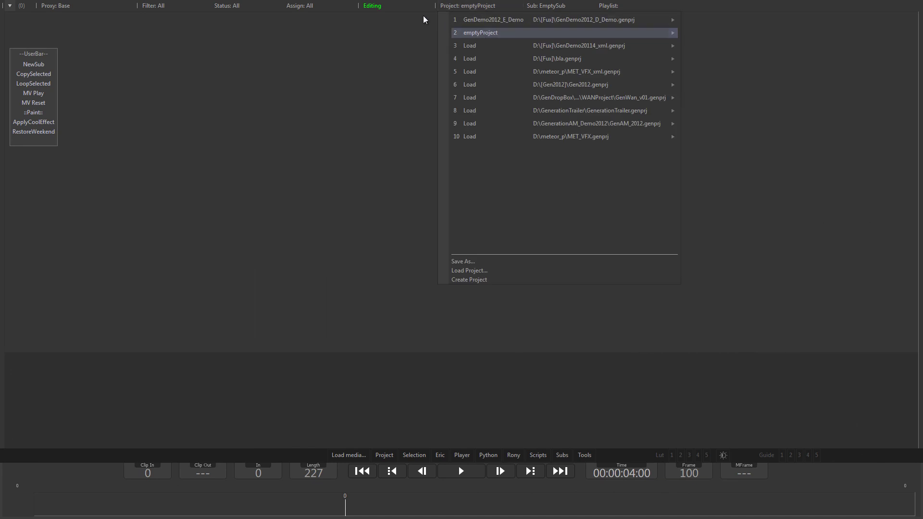
left_click(392, 10)
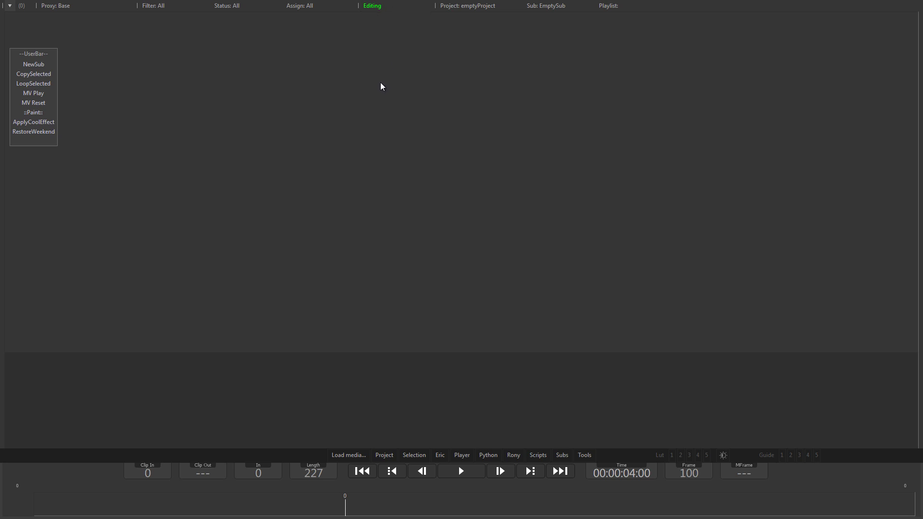
Import the saver, saver01, Sundown and Sundown2 folders into emptyProject and stack the Sundown2HD clip above the first clip as a version.
key("alt+Tab")
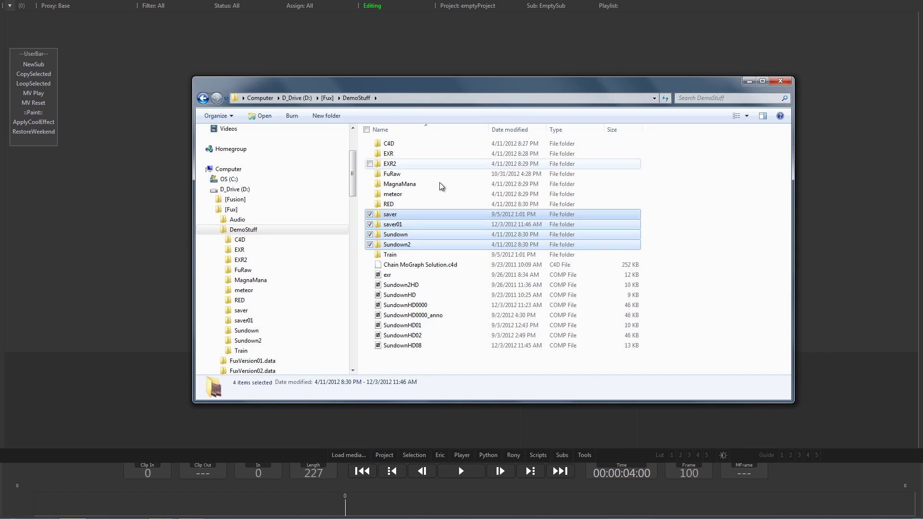
left_click_drag(426, 223, 173, 195)
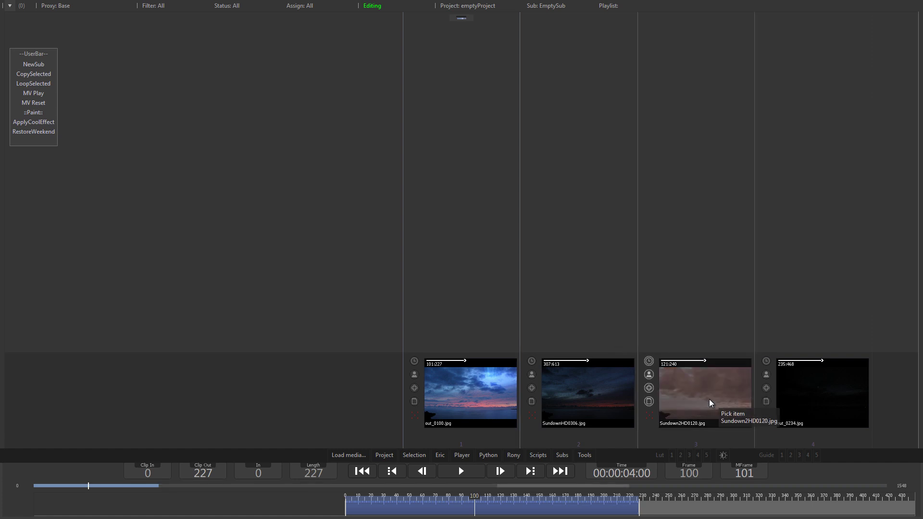
left_click_drag(713, 403, 470, 324)
left_click_drag(816, 367, 695, 305)
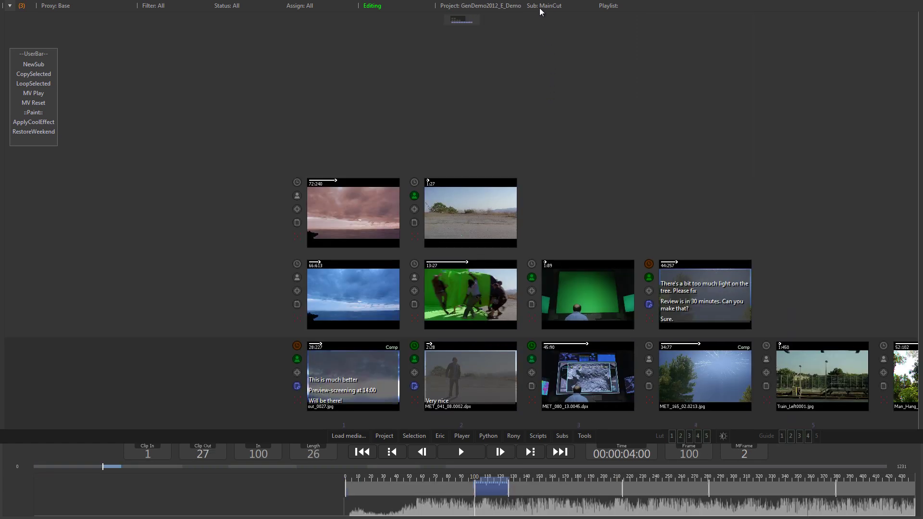
Examine the demo project's available subs and its saved playlists.
left_click(541, 6)
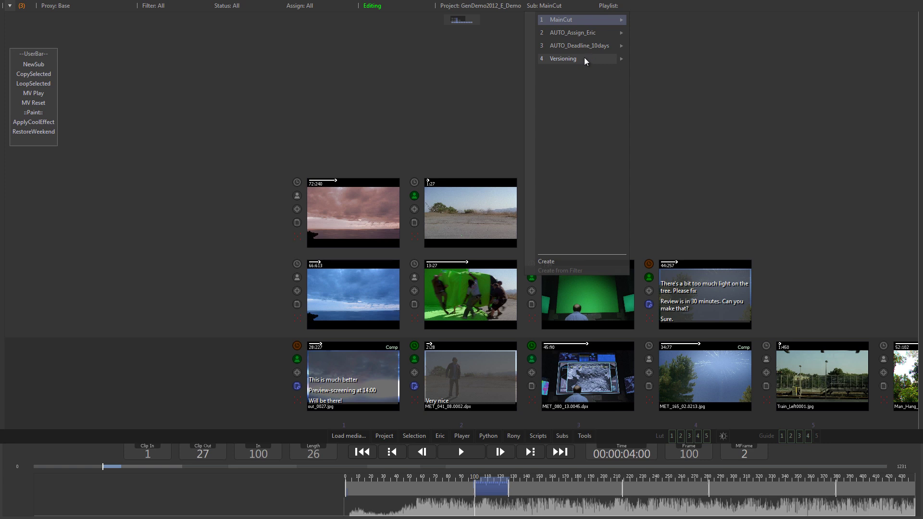
left_click(507, 76)
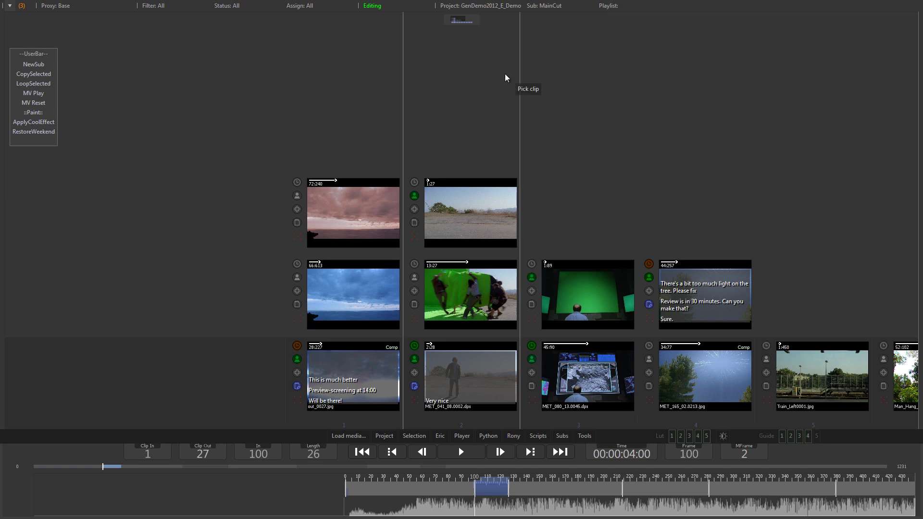
left_click(612, 6)
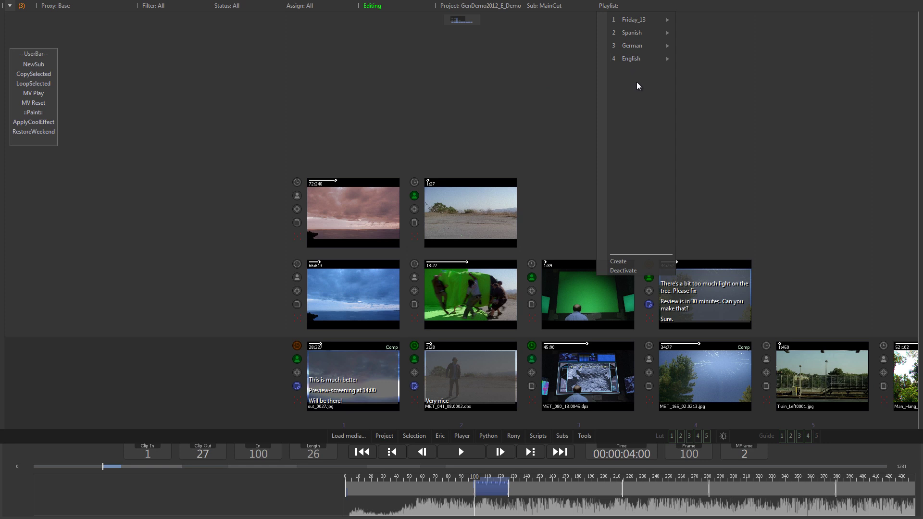
left_click(568, 75)
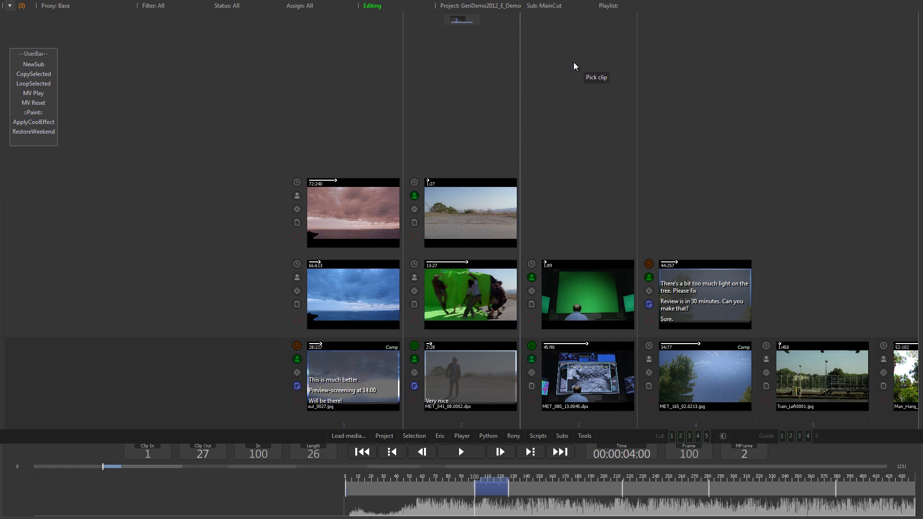
Examine the commands offered for the project and the custom Player, Scripts and Tools script groups.
left_click(385, 437)
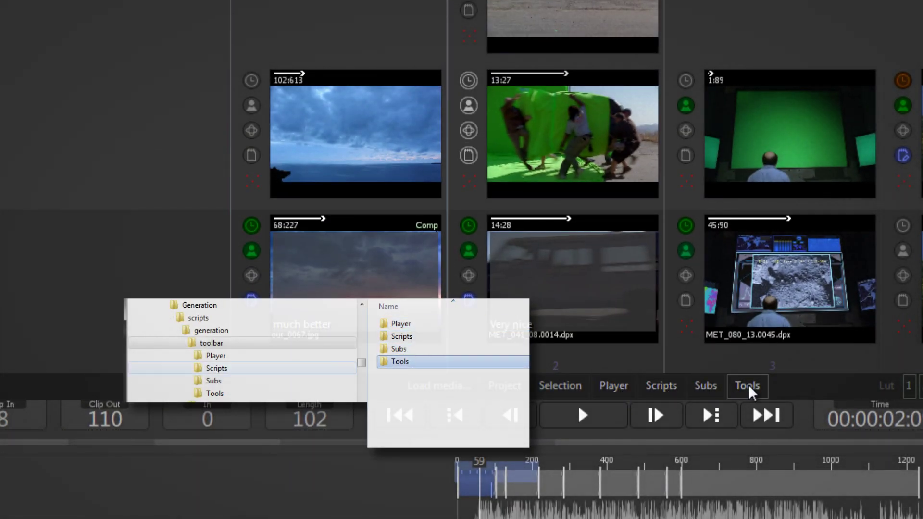
left_click(618, 395)
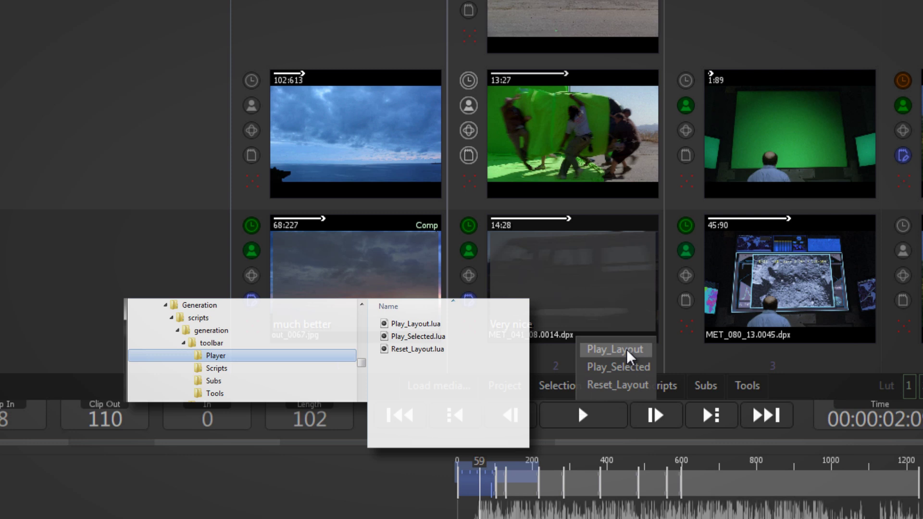
left_click(667, 395)
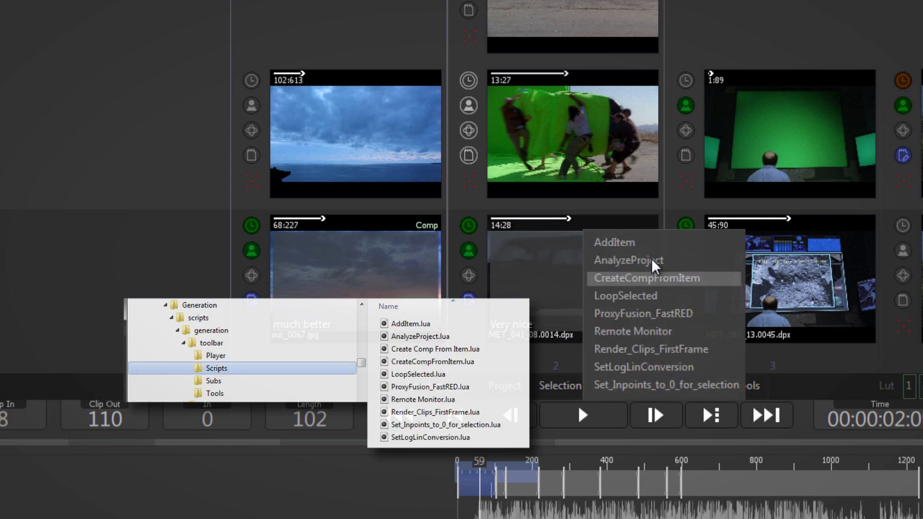
left_click(755, 386)
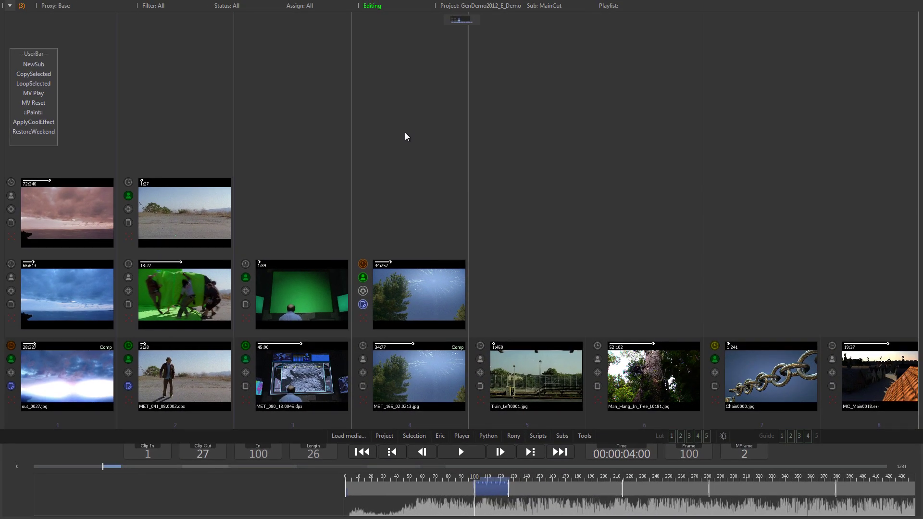
Load the Boat_L_001 sequence from the boat folder between the MET_165 and Train_Left clips, and delete it again.
right_click(405, 137)
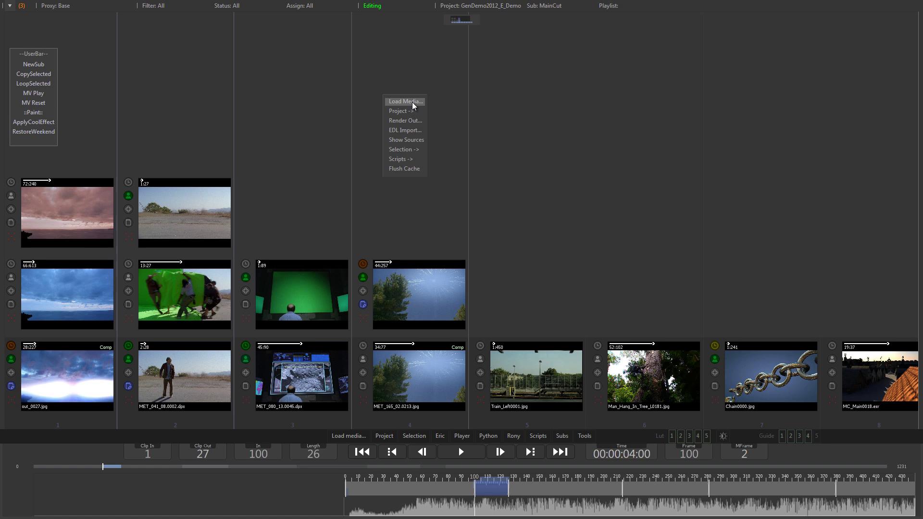
left_click(355, 437)
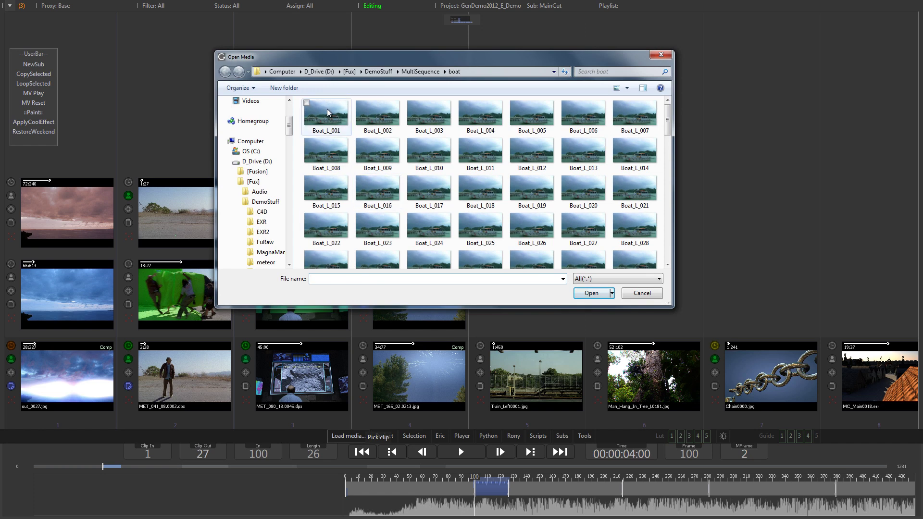
left_click(330, 116)
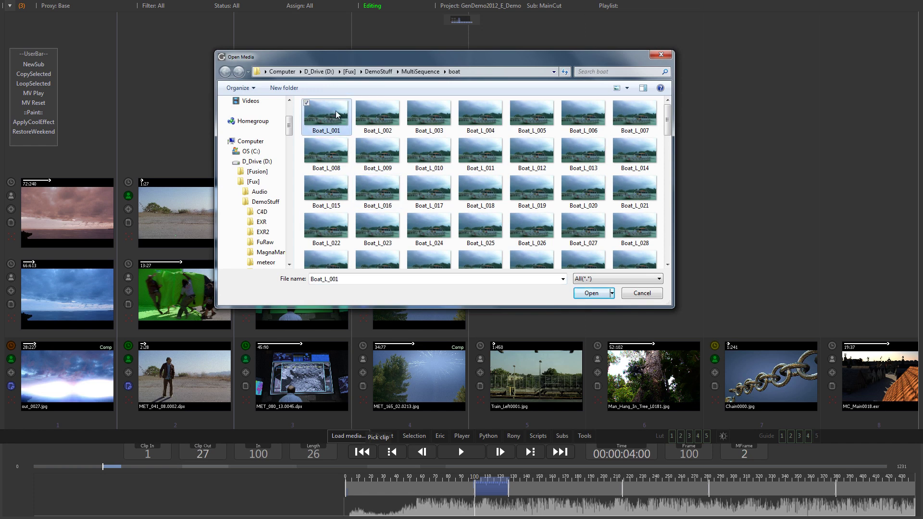
left_click(596, 294)
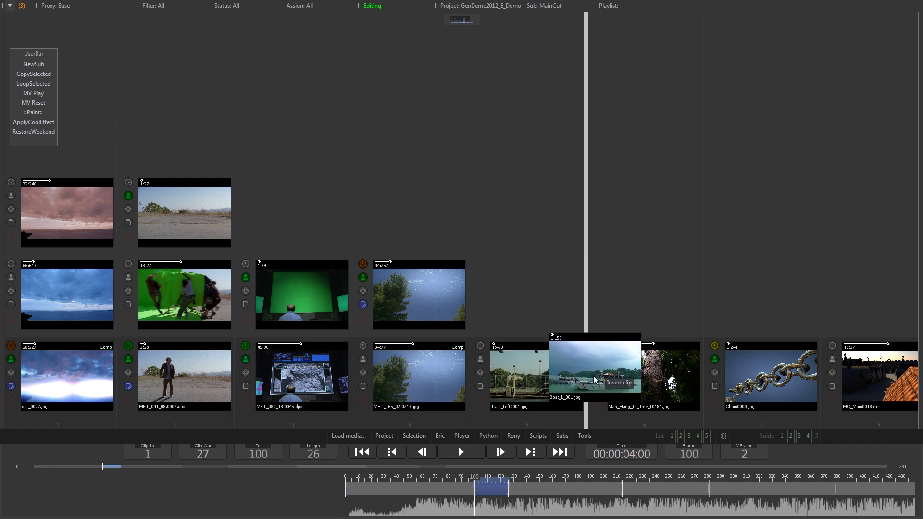
left_click(595, 380)
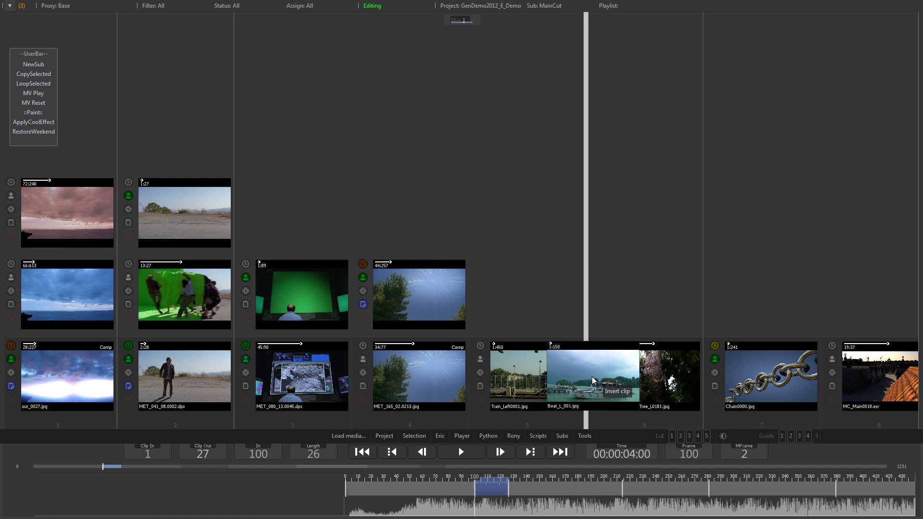
left_click_drag(594, 380, 467, 381)
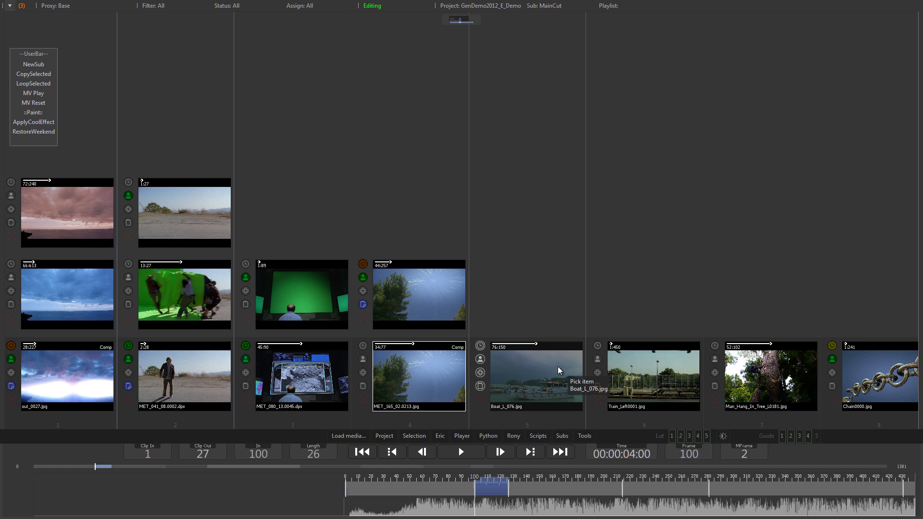
key("Delete")
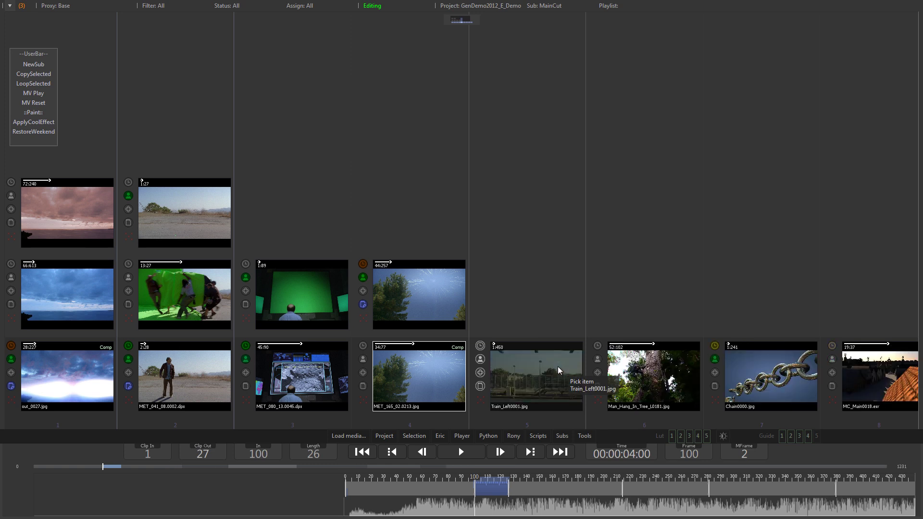
Add the boat sequence from the file explorer between the Man_Hang_In_Tree and Chain clips, and remove it again.
key("alt+Tab")
mouse_move(389, 137)
left_mouse_down()
mouse_move(832, 250)
mouse_move(828, 300)
mouse_move(696, 327)
mouse_move(690, 315)
mouse_move(711, 292)
left_mouse_up()
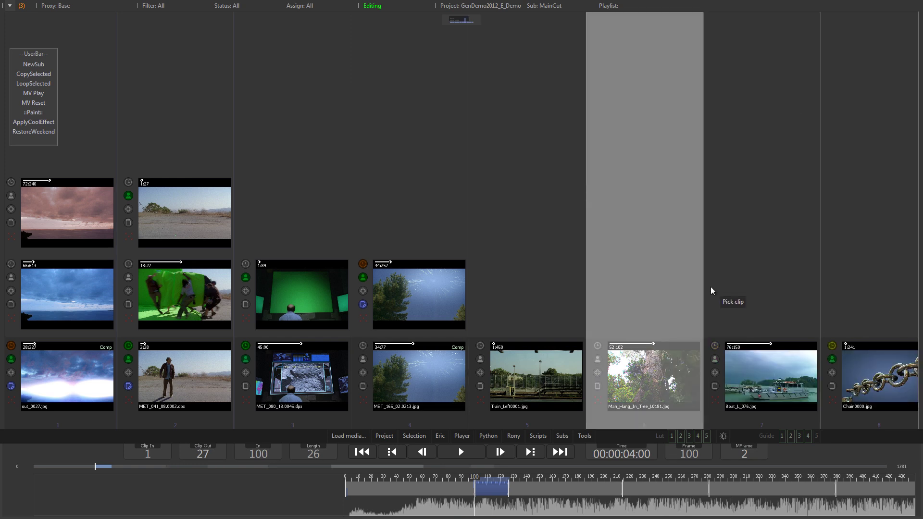
key("Delete")
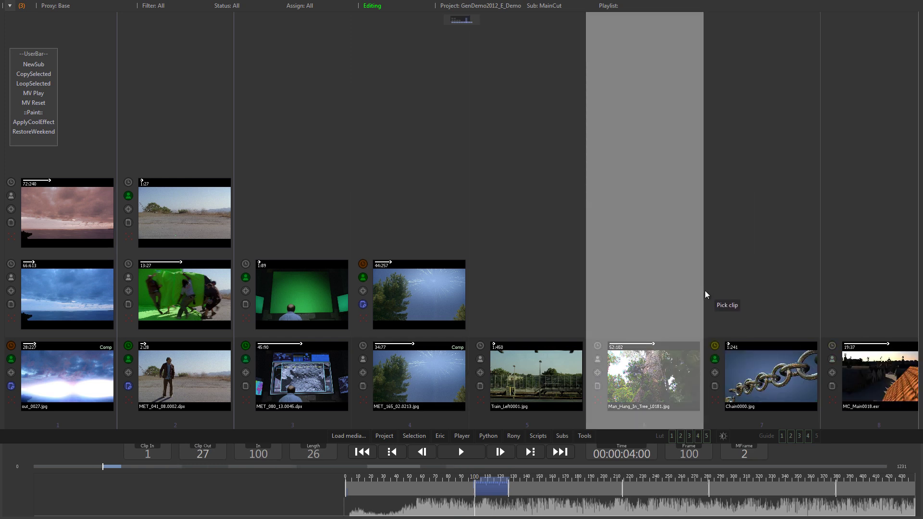
Insert the boat sequence from the file explorer between the Chain and MC_Main clips.
key("alt+Tab")
left_click_drag(389, 137, 820, 267)
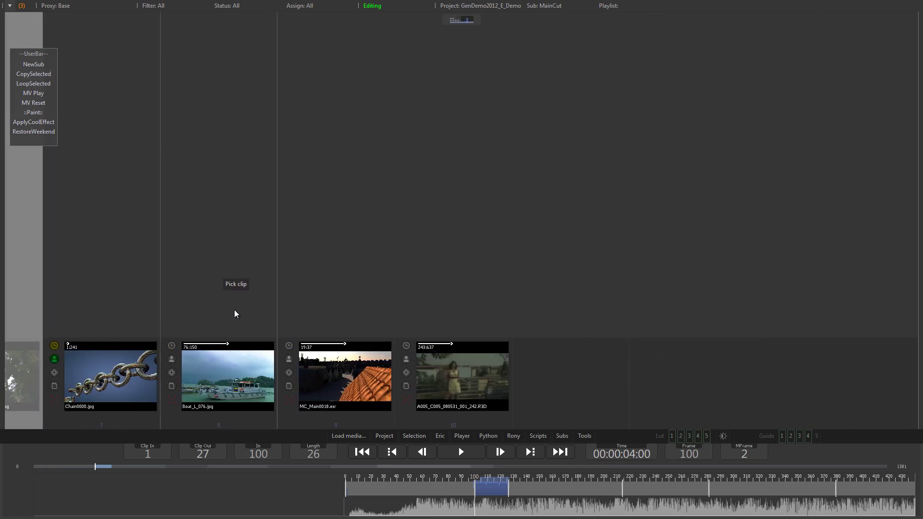
Add all sequences of the MultiSequence folder from the file explorer to the storyboard's end and play back the new boat clip.
key("alt+Tab")
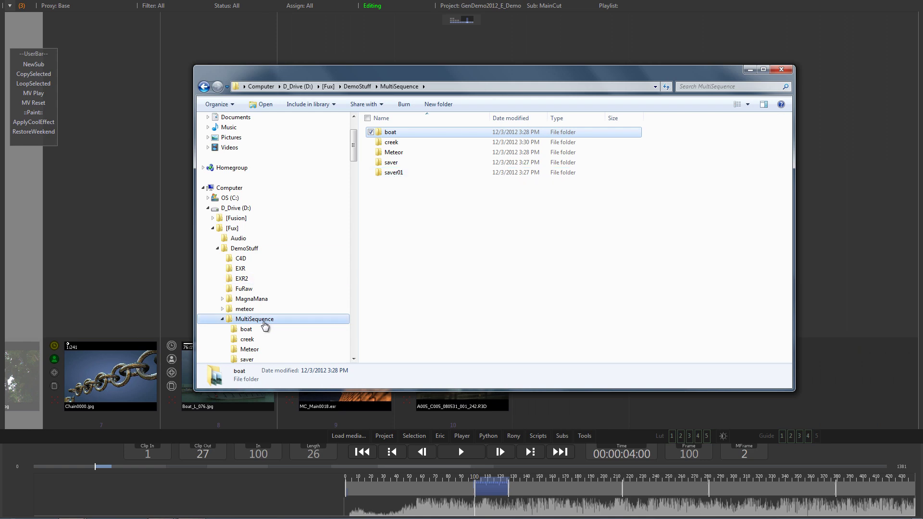
mouse_move(265, 321)
left_mouse_down()
mouse_move(521, 298)
mouse_move(840, 315)
mouse_move(560, 389)
mouse_move(589, 390)
mouse_move(735, 282)
mouse_move(598, 259)
left_mouse_up()
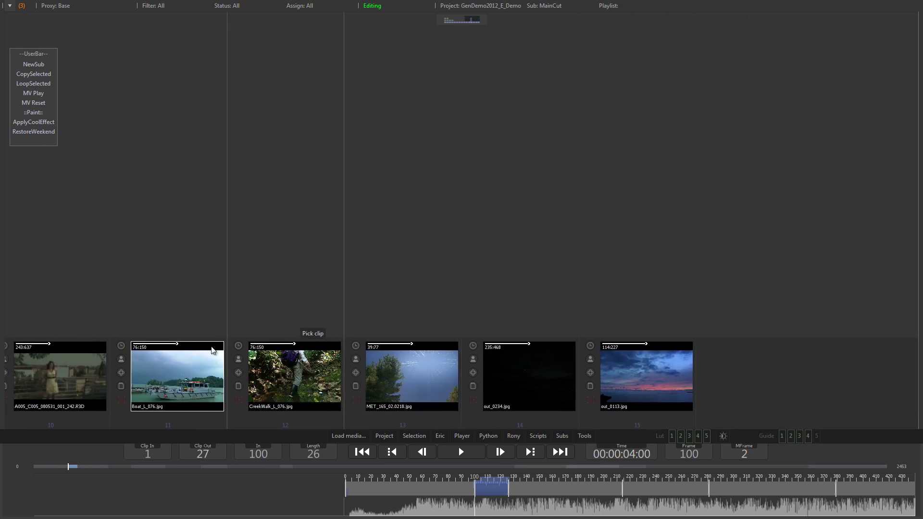
double_click(189, 365)
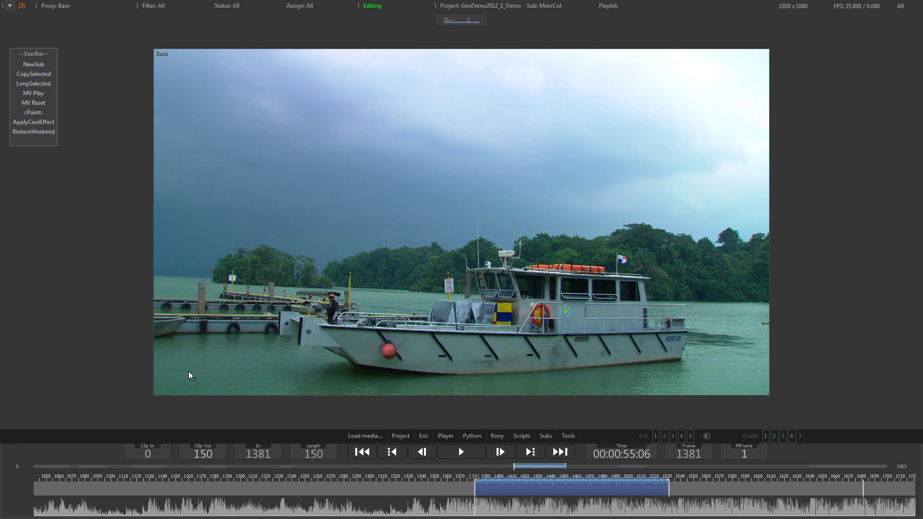
key("space")
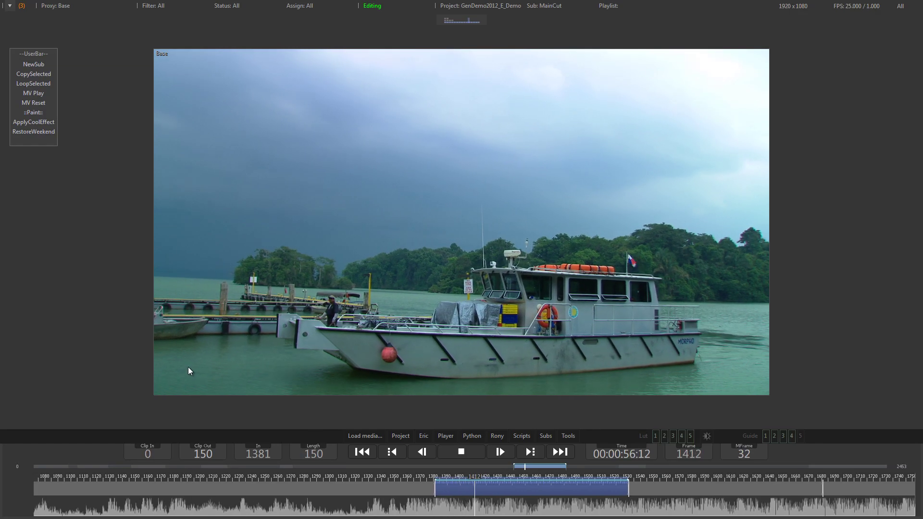
key("space")
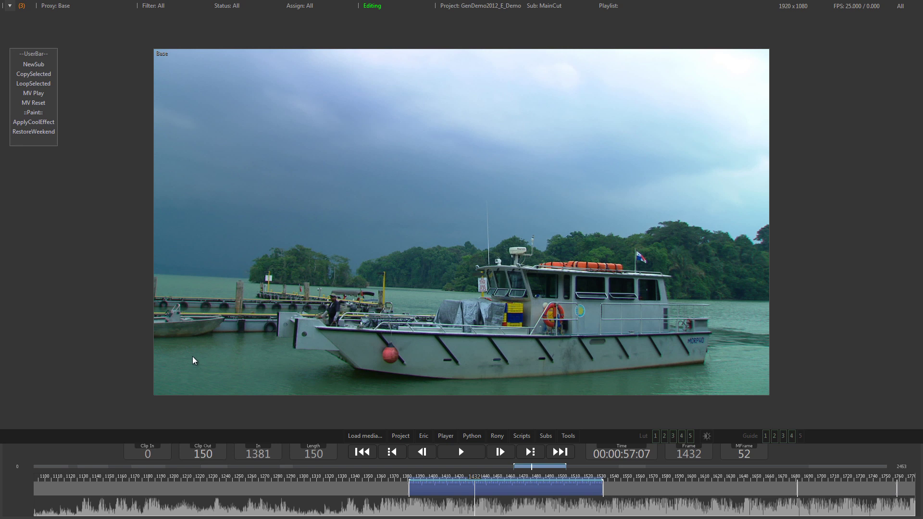
double_click(194, 360)
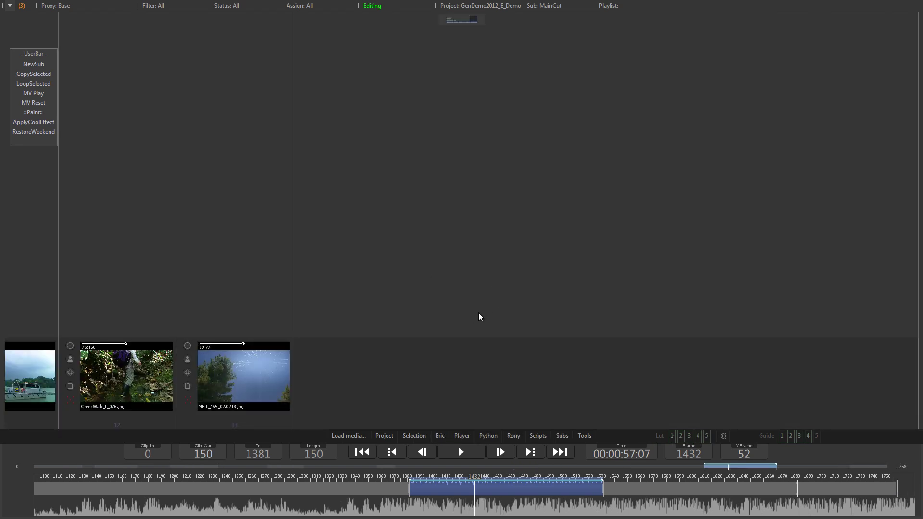
Add the single frame Boat_L_027 from the boat folder as a still after the MET_165_02 clip and scrub through it.
key("alt+Tab")
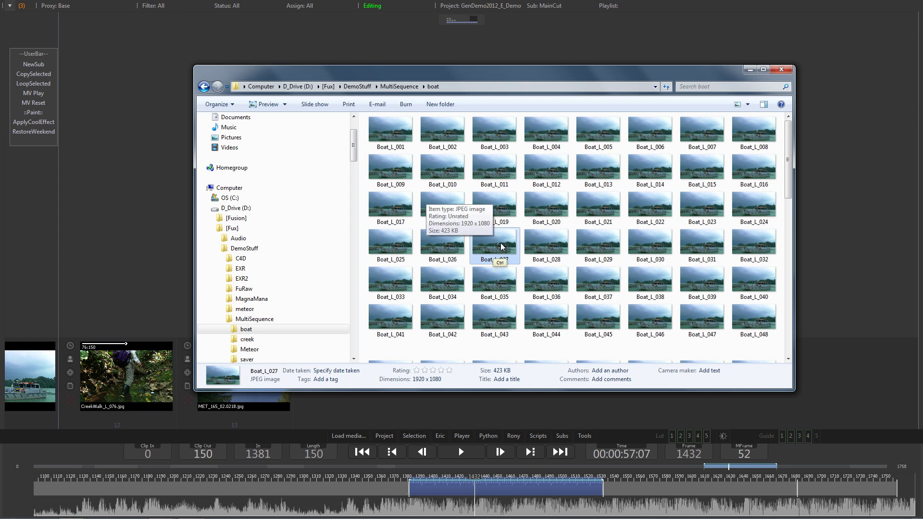
left_click_drag(501, 247, 350, 382)
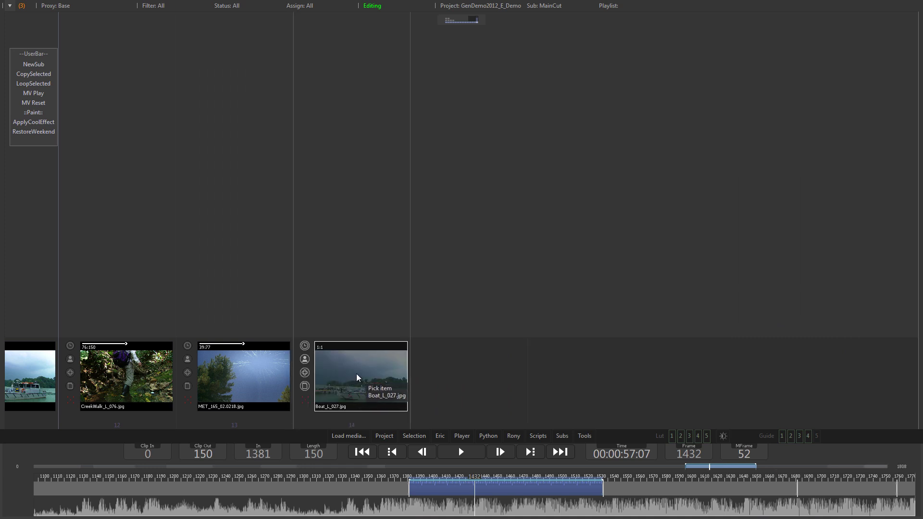
double_click(355, 378)
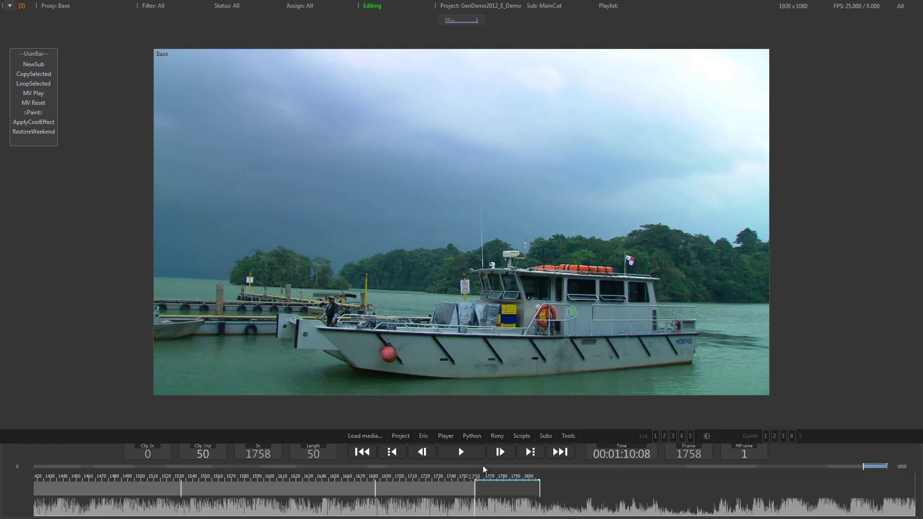
left_click_drag(479, 479, 516, 479)
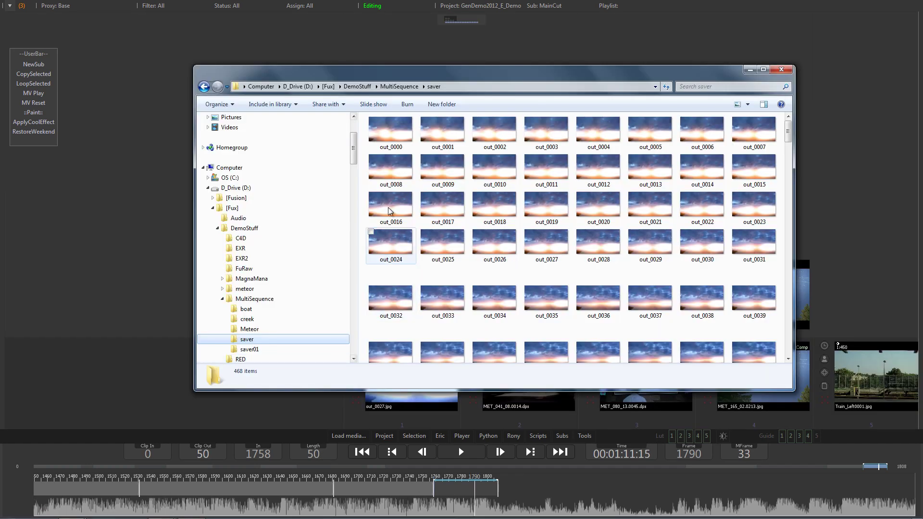
Add the saver folder's out sequence from the file explorer as a version of the first clip.
left_click_drag(390, 172, 411, 218)
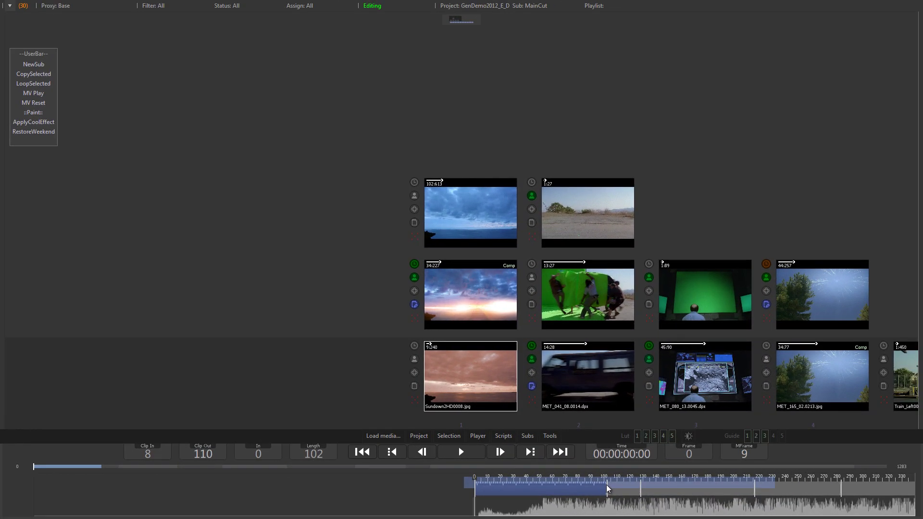
Trim the first clip on the timeline and set its length to 100 frames.
mouse_move(620, 490)
left_mouse_down()
mouse_move(474, 490)
mouse_move(536, 490)
left_mouse_up()
left_click(315, 456)
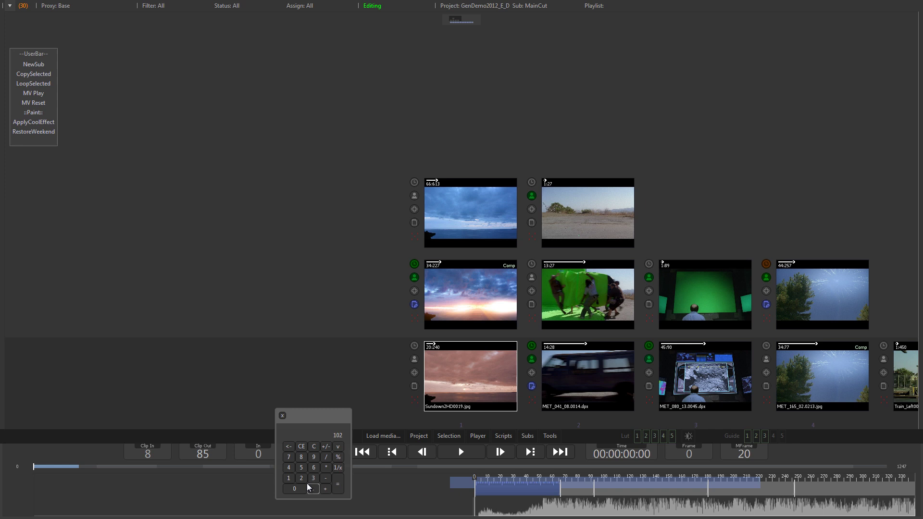
left_click(313, 446)
left_click(289, 478)
double_click(294, 489)
left_click(338, 486)
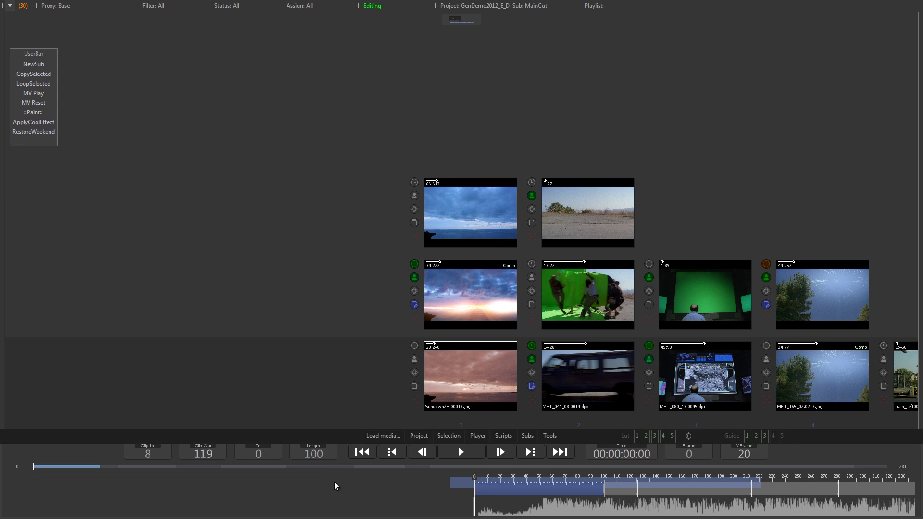
Move the first clip between MET_080_13 and MET_165_02 and restack its versions with Sundown2HD uppermost, SundownHD in the middle and out lowest.
left_click(459, 125)
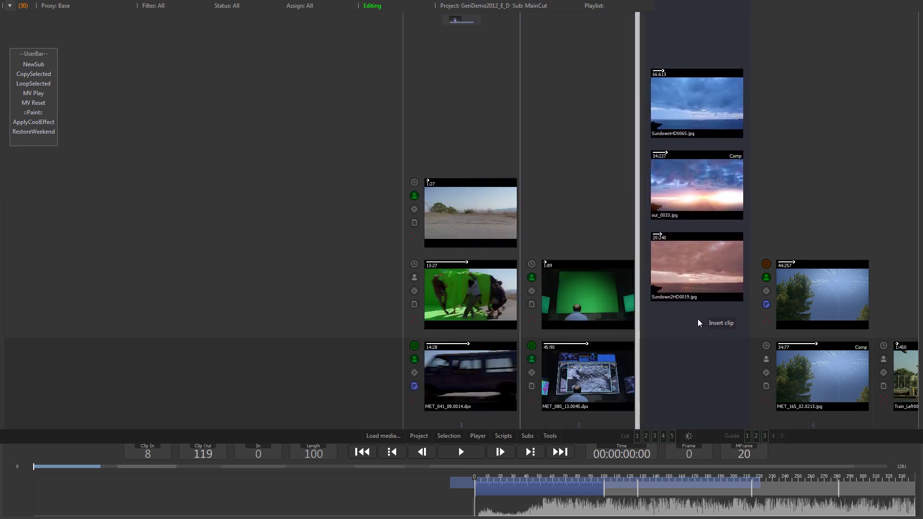
left_click(701, 403)
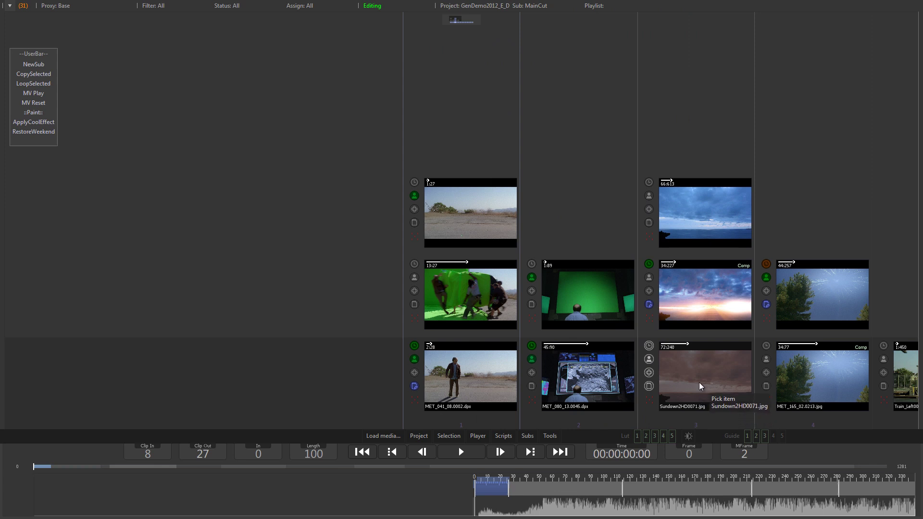
left_click(701, 385)
left_click_drag(701, 384, 702, 317)
left_click_drag(683, 275, 700, 212)
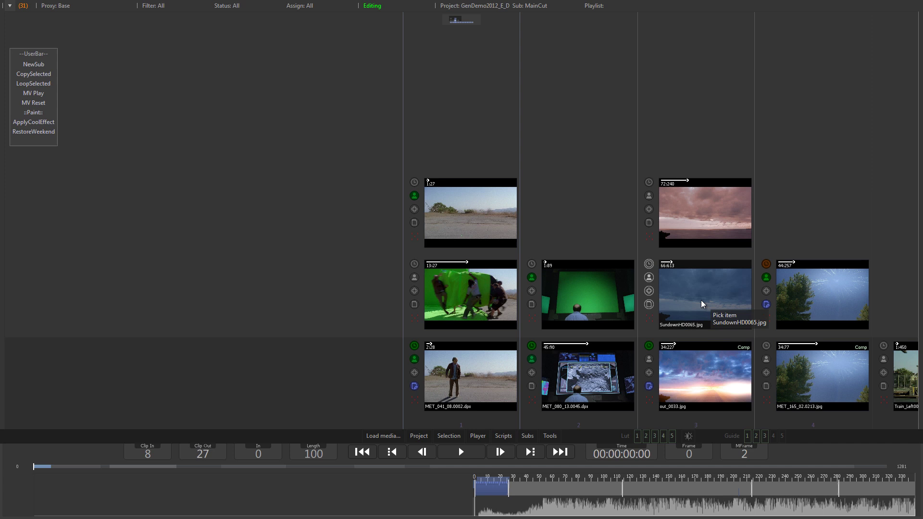
Switch the project's editing mode to Lock and select the first clip.
left_click(408, 5)
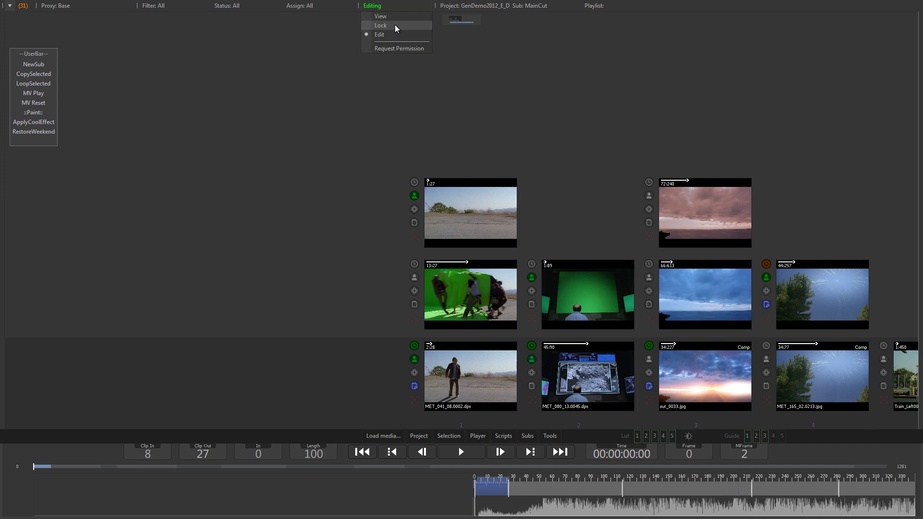
left_click(395, 25)
left_click(482, 148)
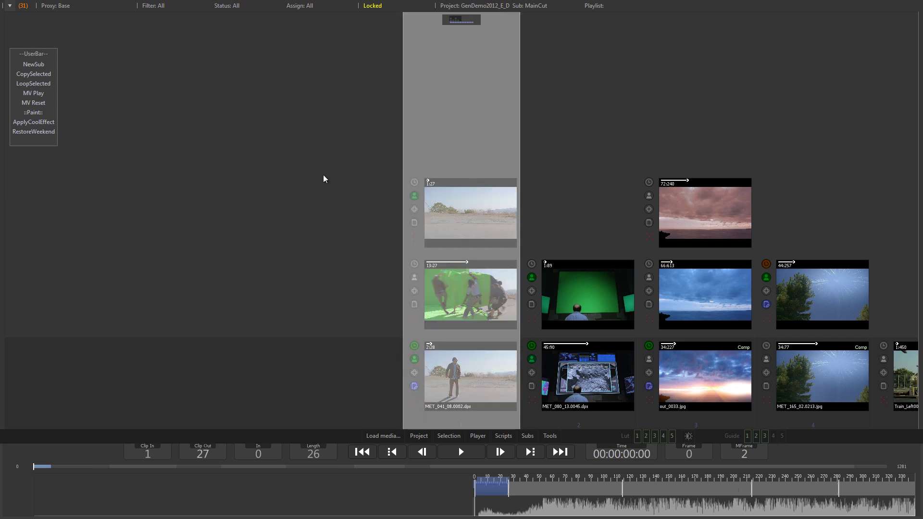
Select the Sundown2HD version and the out version of the first clip one after the other.
left_click(453, 199)
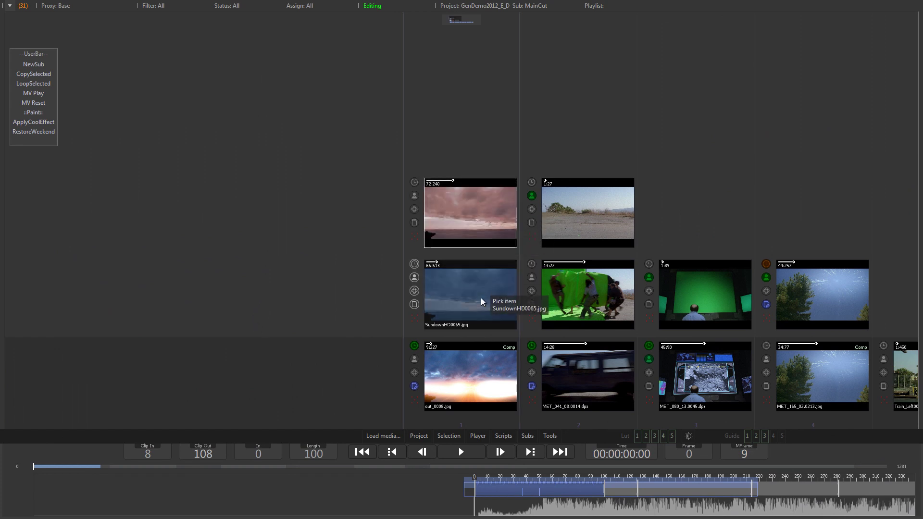
left_click(476, 371)
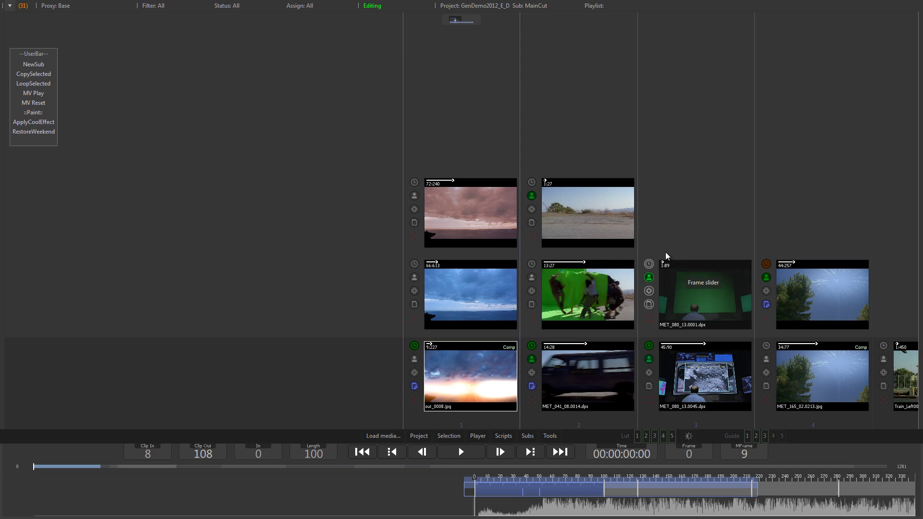
Select the upper two versions of the MET_041_08 clip and bring them into the Fusion composition as loaders.
left_click(610, 217)
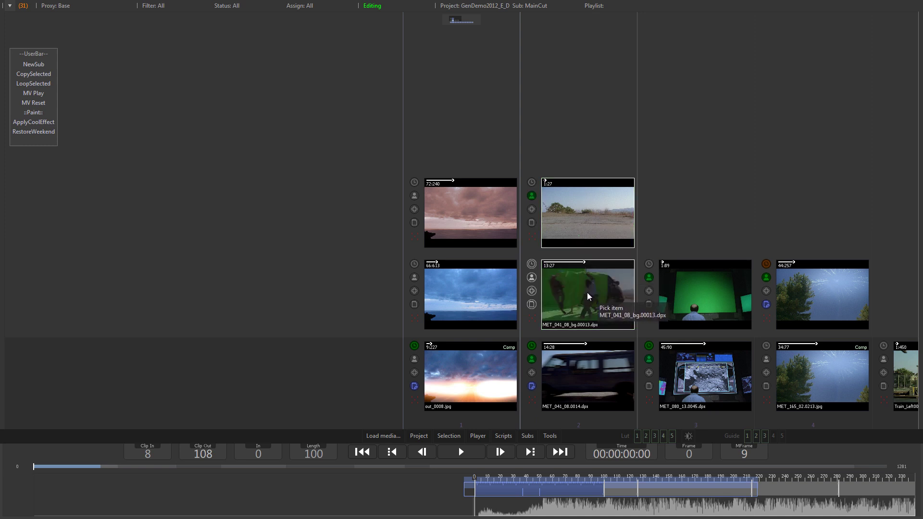
key("alt+Tab")
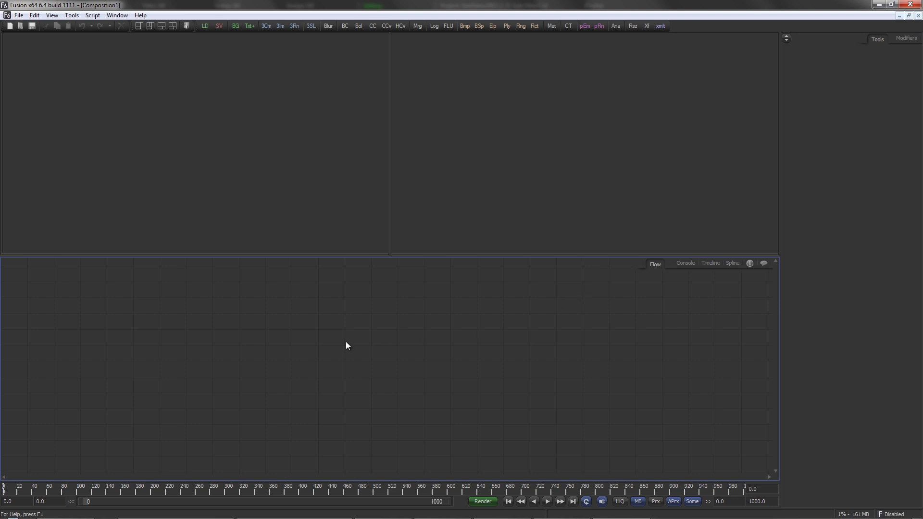
left_click_drag(345, 345, 345, 345)
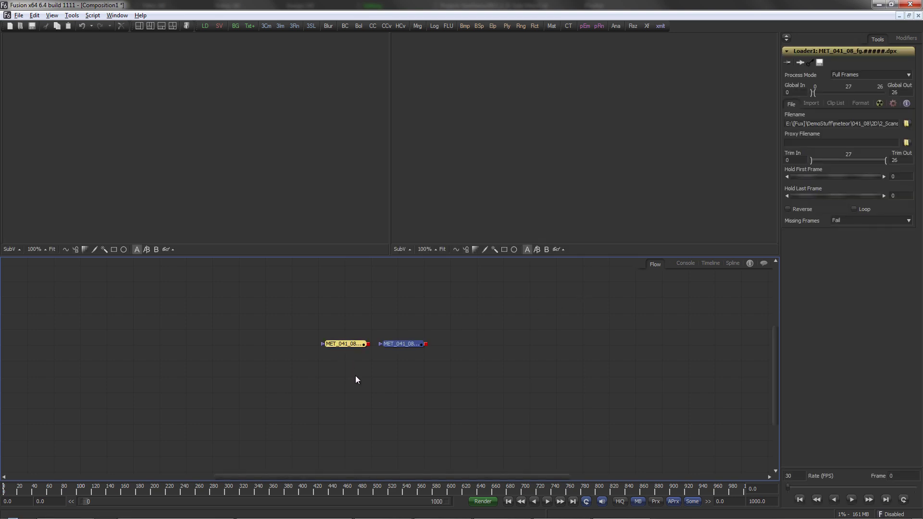
Place the MET_041_08_bg loader below the foreground loader and display it in the first viewer at 50%.
left_click_drag(401, 342, 336, 185)
left_click_drag(345, 369, 331, 183)
scroll(261, 188, "down", 2)
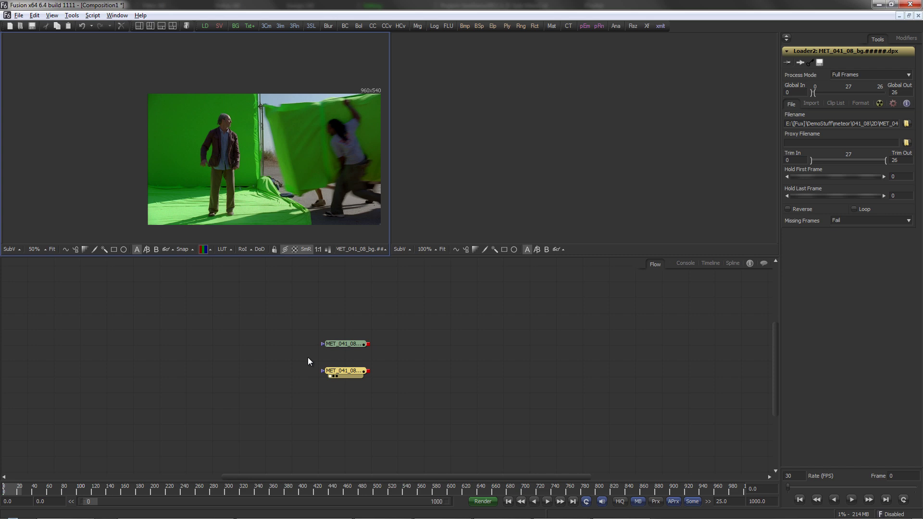
Switch back to Generation and make a comp from the two selected MET_041_08 versions.
key("alt+Tab")
right_click(576, 289)
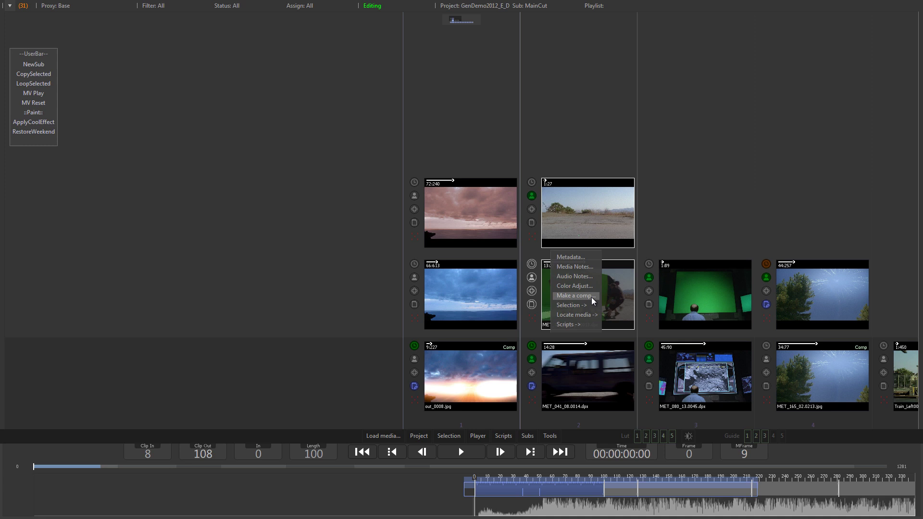
left_click(592, 297)
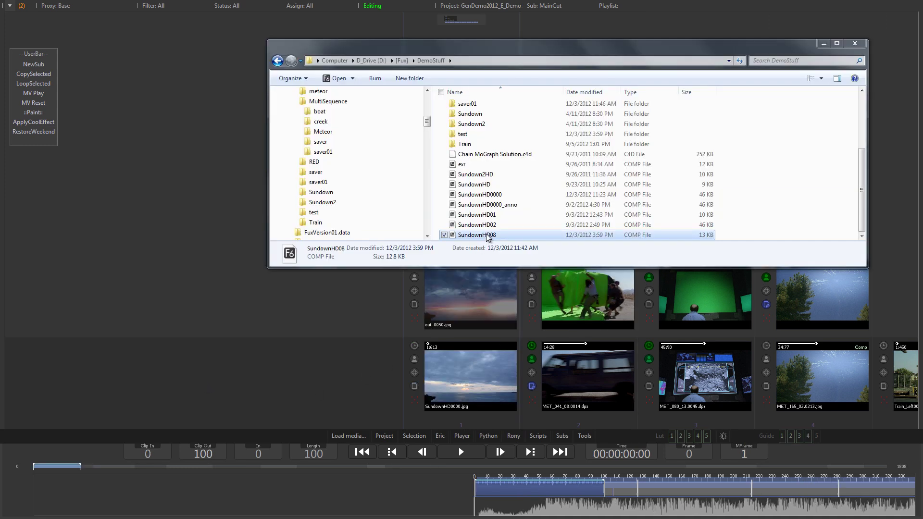
Add the SundownHD08 comp file from the file explorer as a version of the first clip and examine the commands offered for it.
left_click_drag(488, 237, 471, 381)
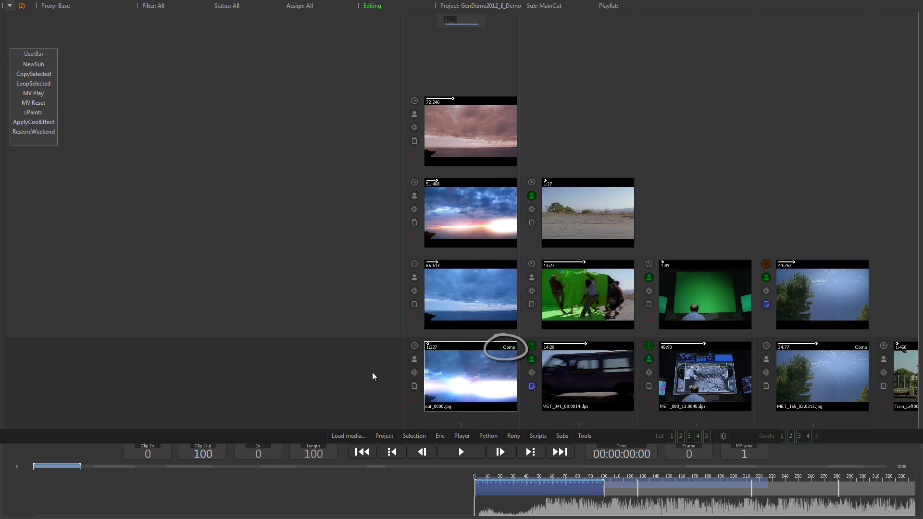
right_click(473, 369)
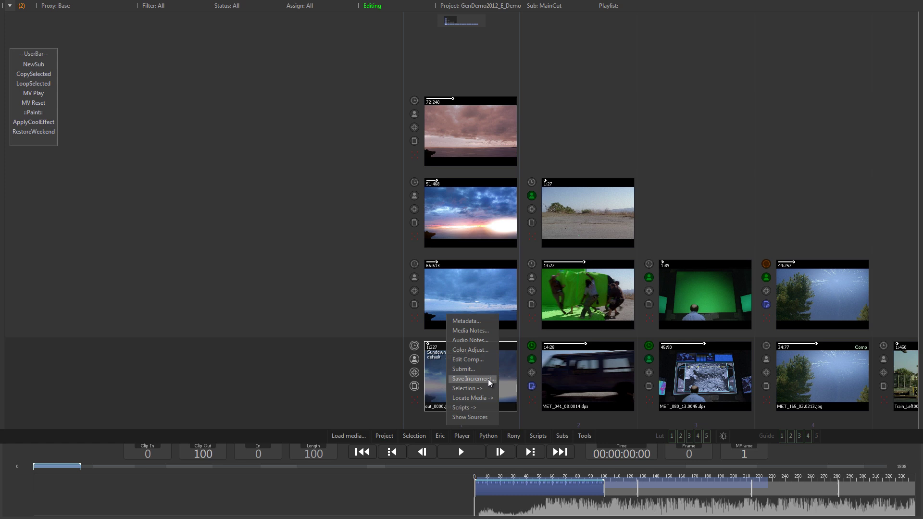
left_click(265, 380)
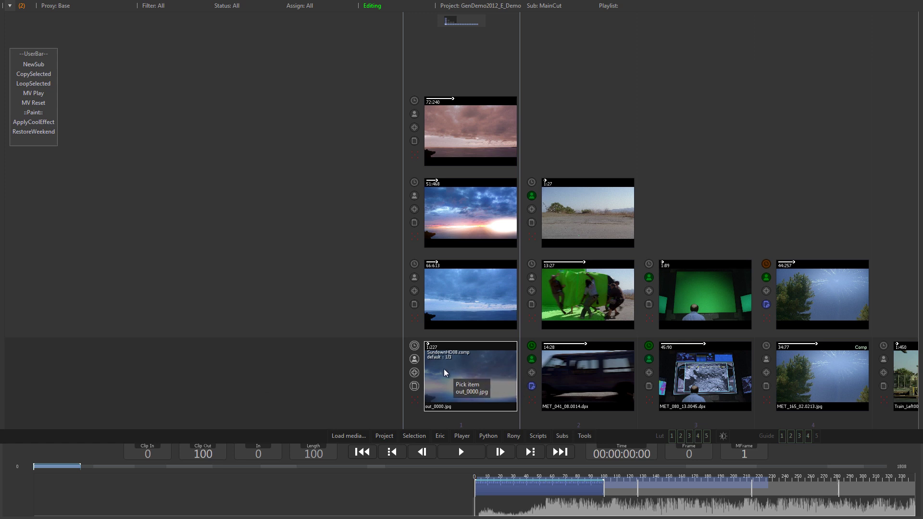
Cycle the SundownHD08 comp version to its Saver2 output, open the comp in Fusion, and return to Generation.
scroll(443, 369, "down", 1)
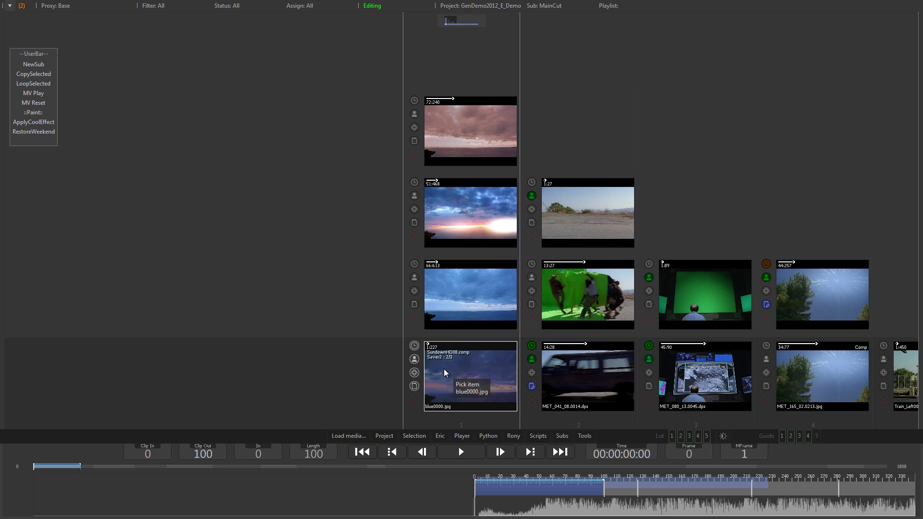
double_click(443, 368)
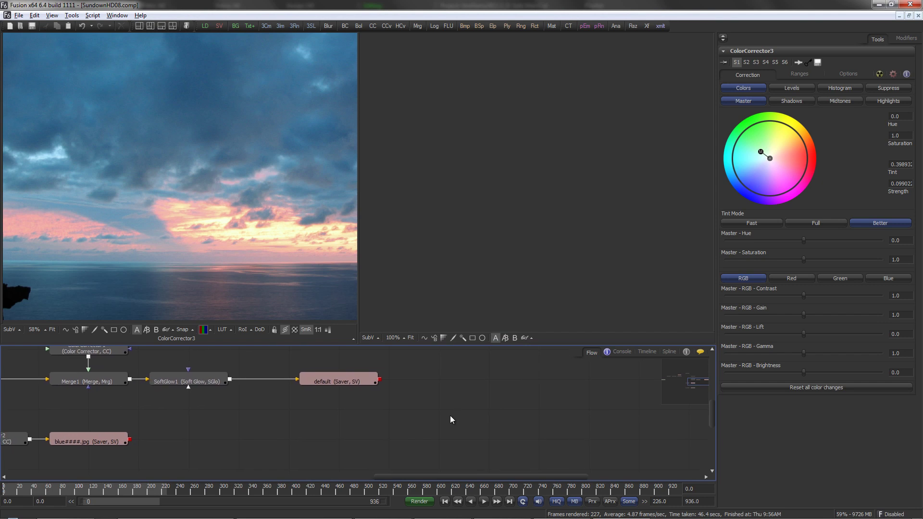
key("alt+Tab")
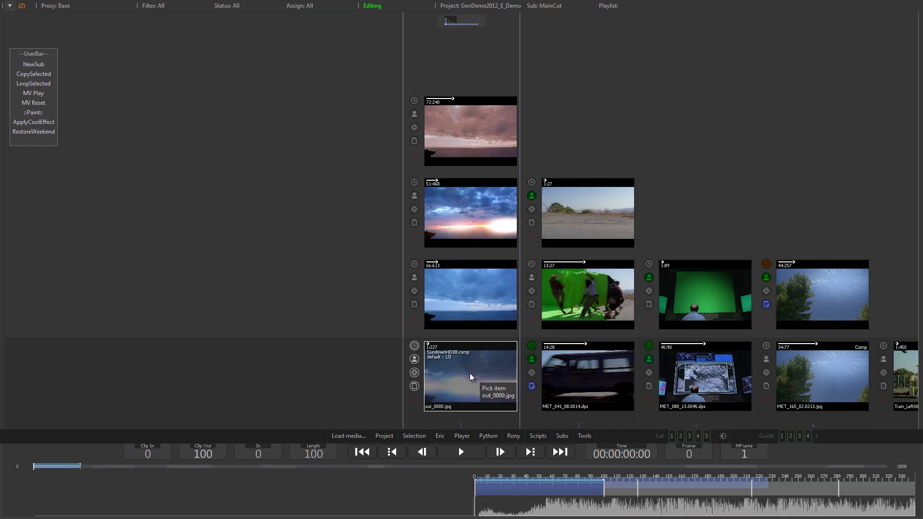
Open the SundownHD08 comp version's metadata and enter the artist's name in the RenderedBy field.
double_click(469, 373)
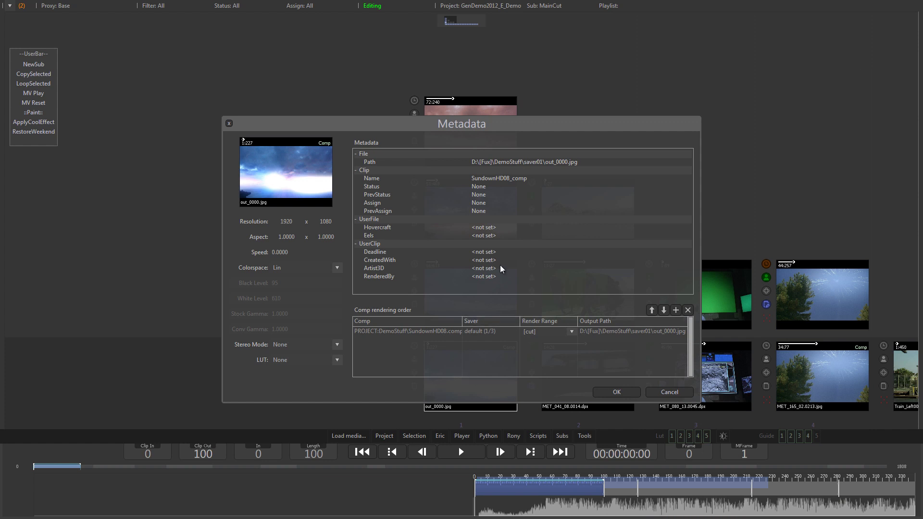
double_click(485, 276)
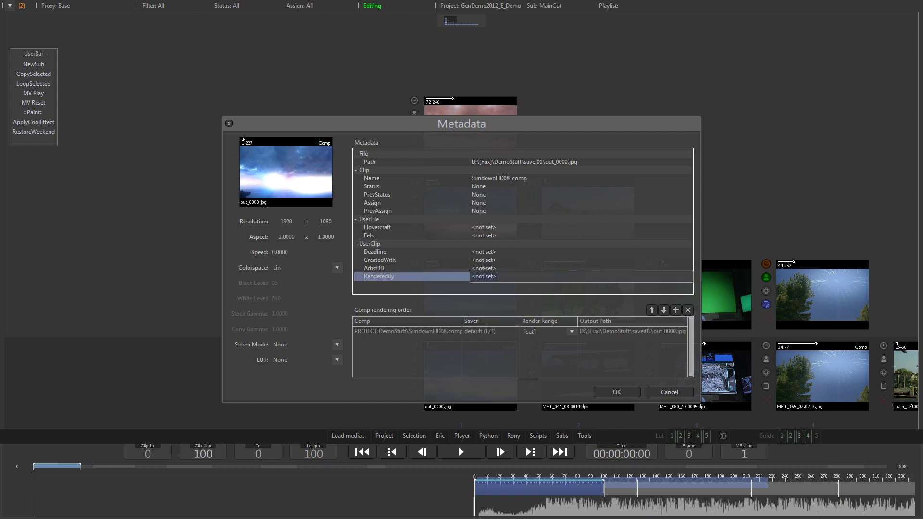
type("SirEdric")
key("Return")
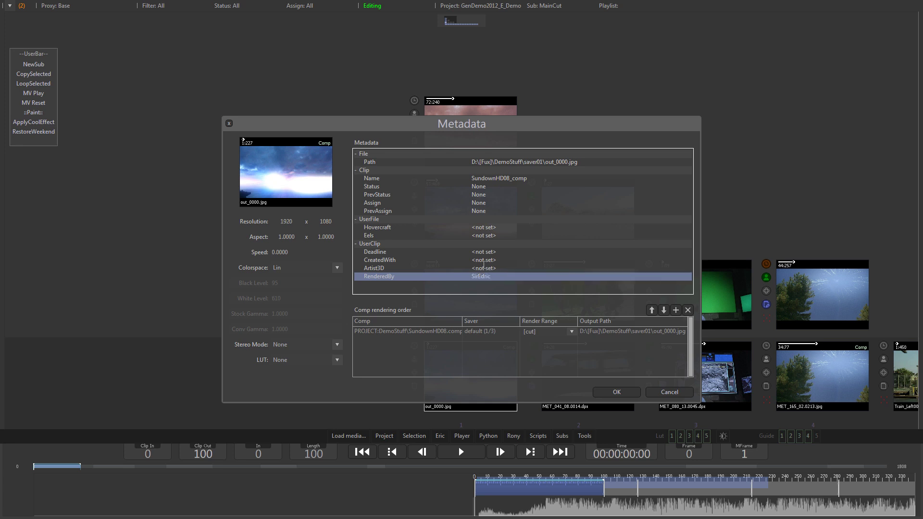
Save the metadata changes and examine the first clip's Status, Assign, Custom and Notes options.
left_click(621, 393)
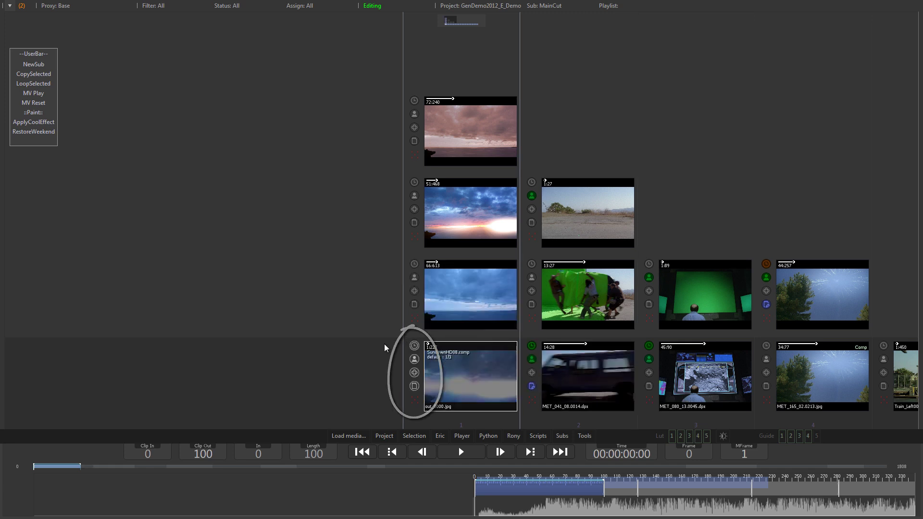
left_click(414, 347)
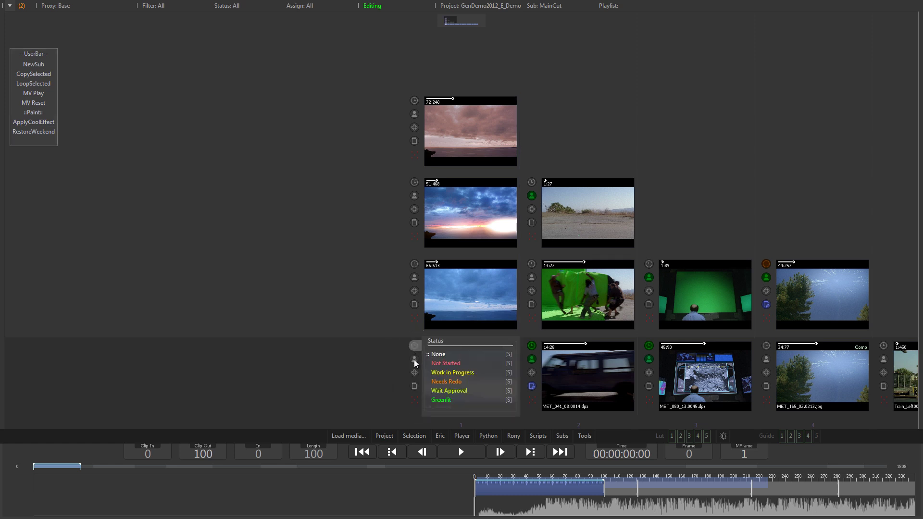
left_click(414, 359)
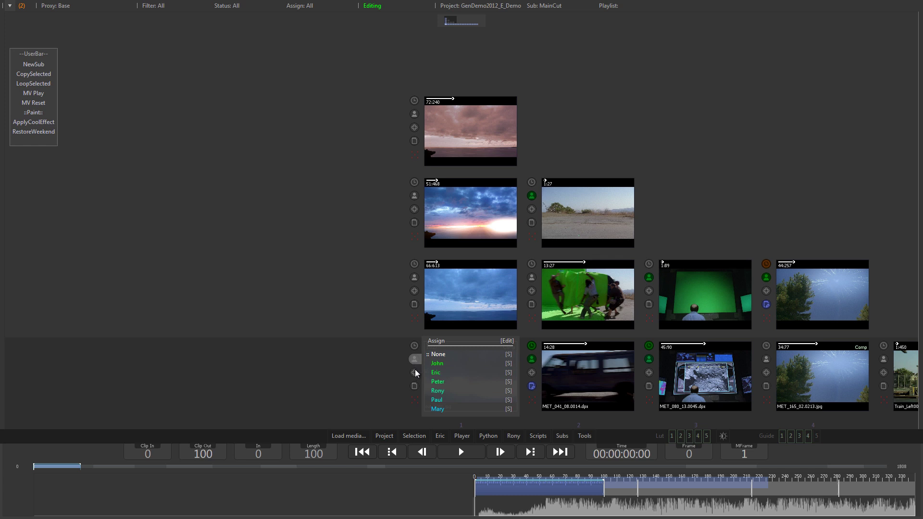
left_click(415, 372)
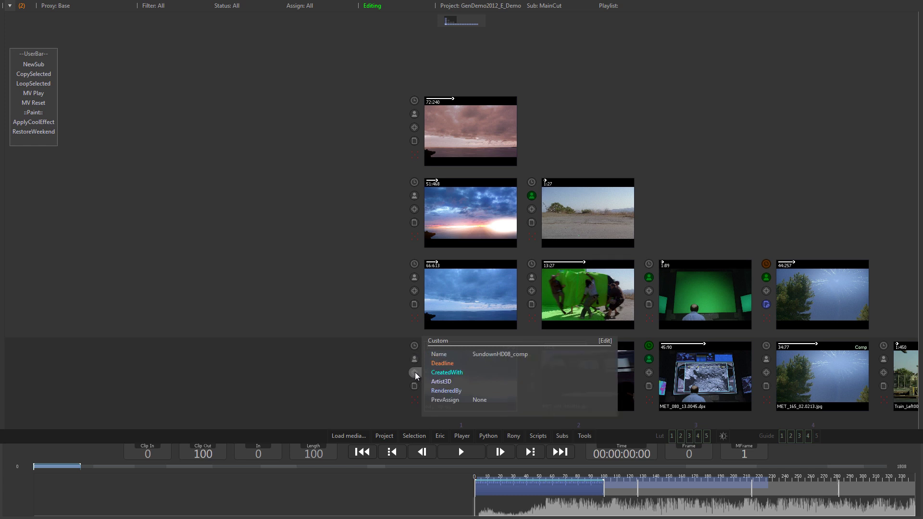
left_click(414, 386)
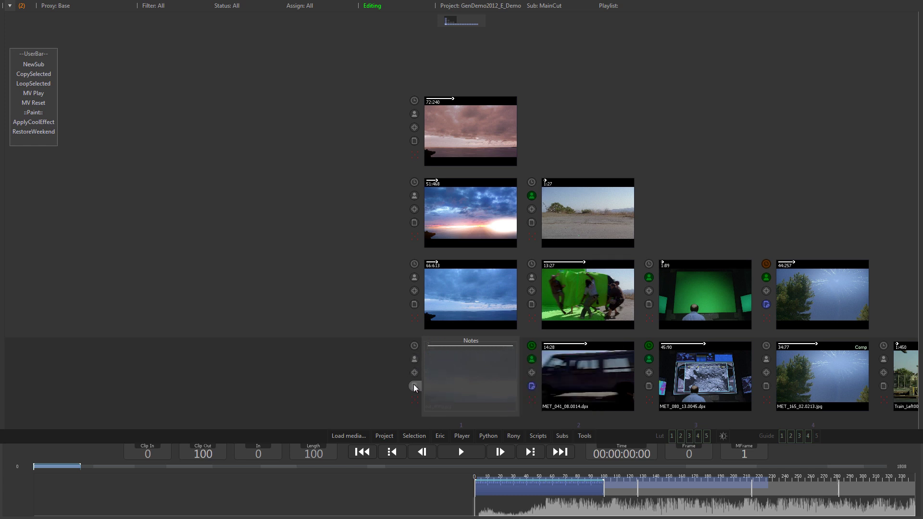
Set the SundownHD08 comp version's status to Needs Redo and assign it to the second named artist in the full artist list.
left_click(414, 345)
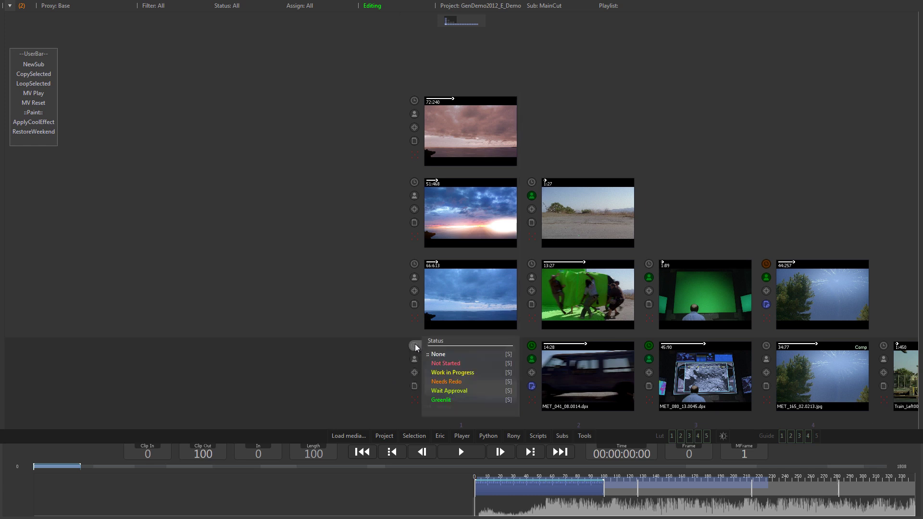
left_click(449, 381)
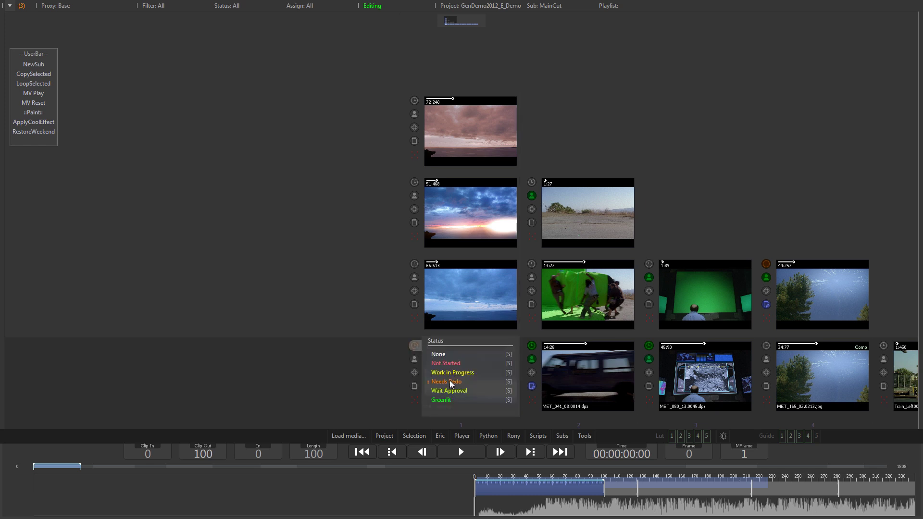
left_click(414, 359)
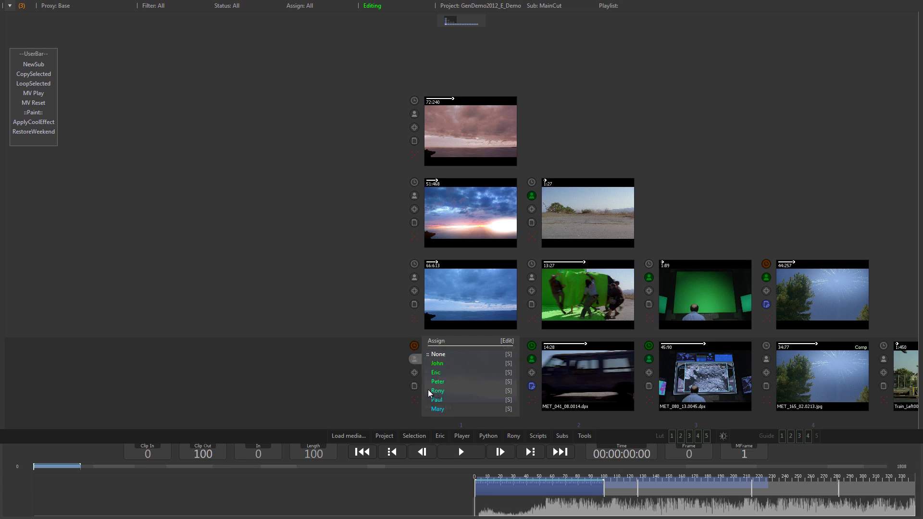
left_click(414, 359)
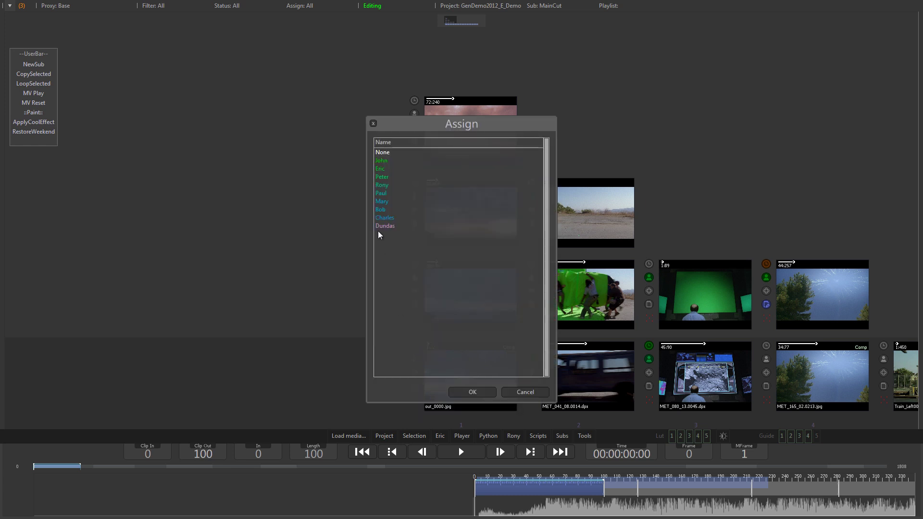
left_click(384, 168)
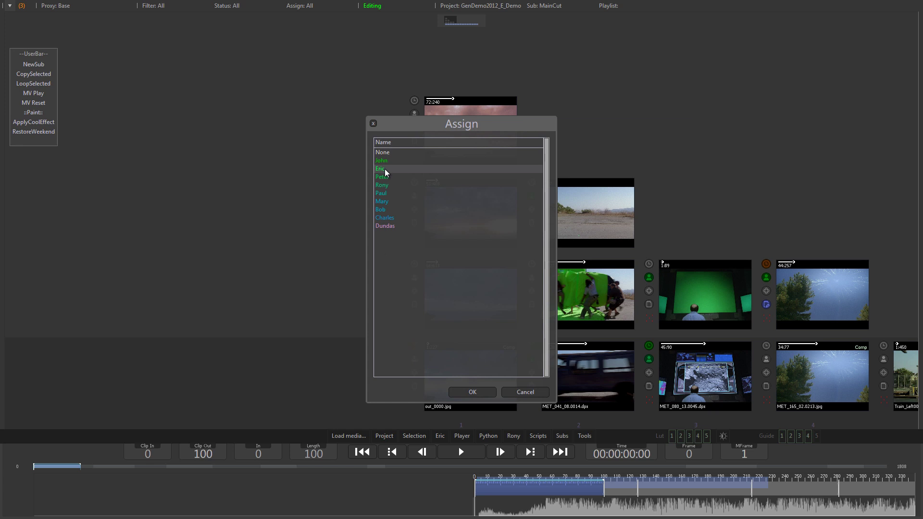
left_click(473, 393)
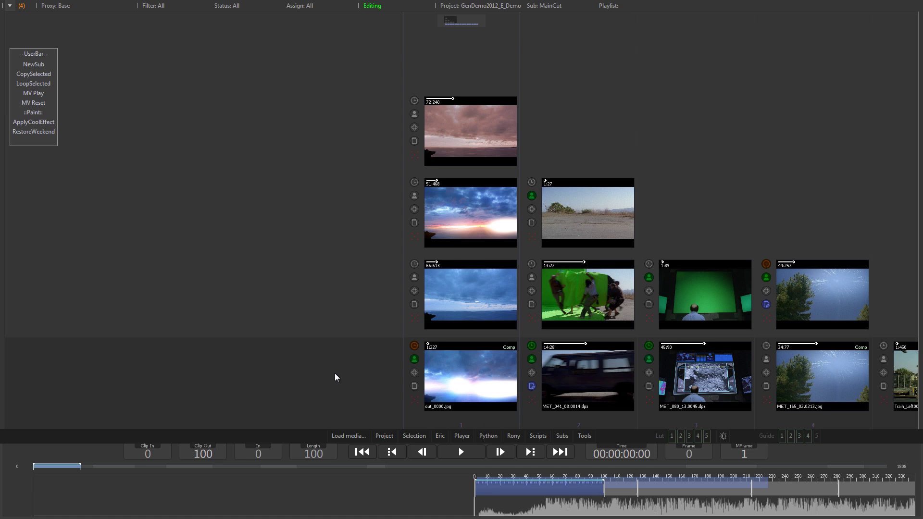
Create a sub from all clips assigned to the same artist as the first clip, and return to the MainCut sub.
left_click(414, 360)
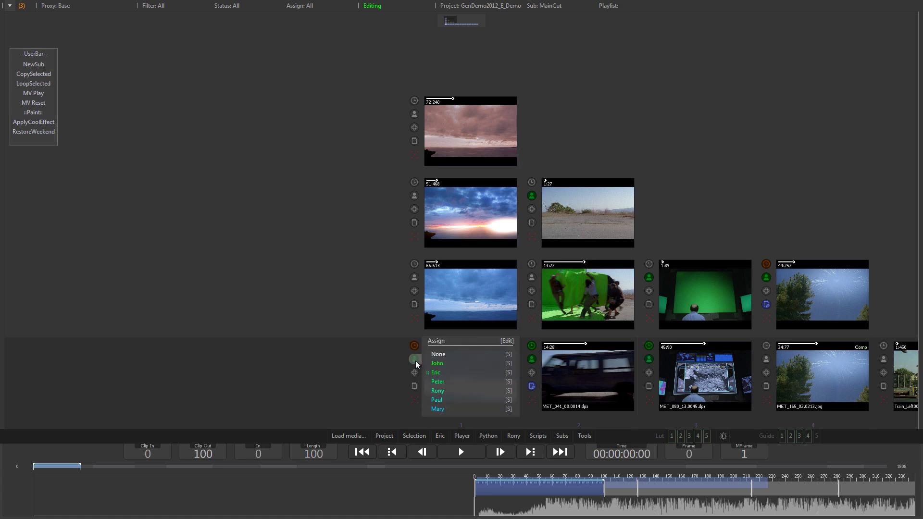
left_click(508, 373)
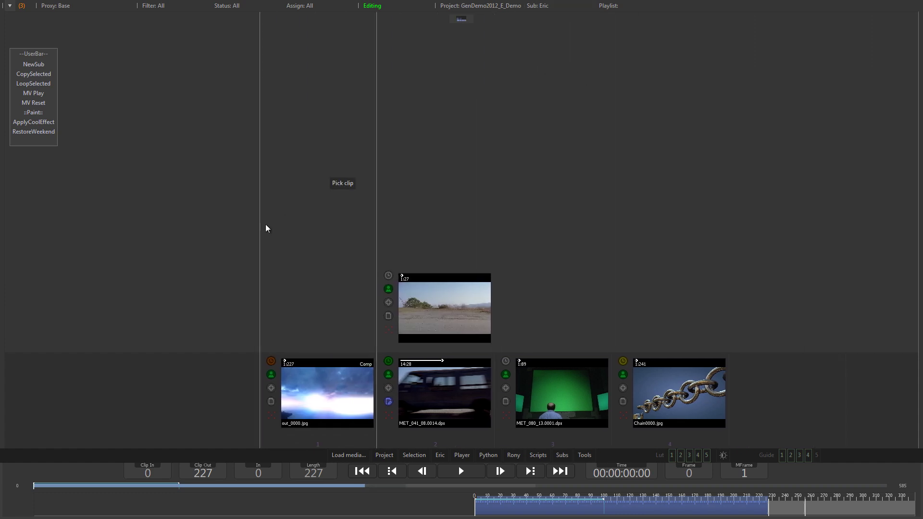
left_click(544, 7)
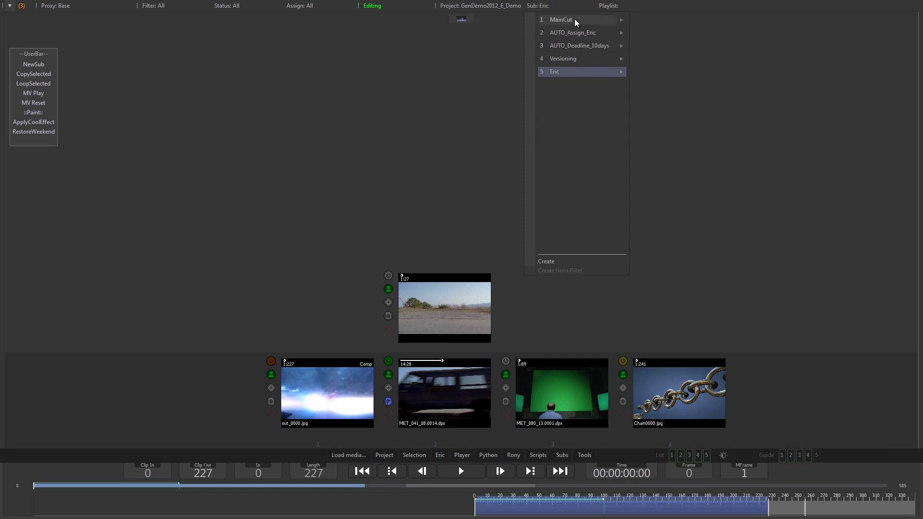
left_click(561, 20)
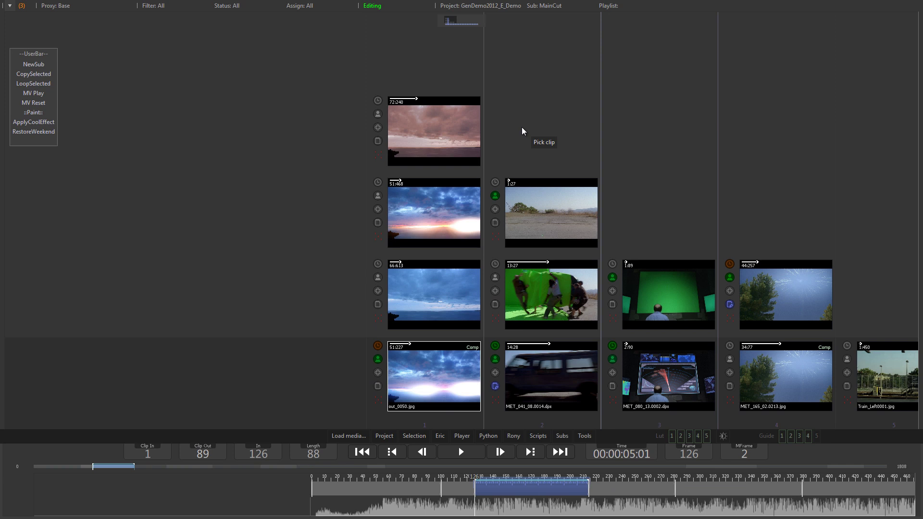
Filter the MainCut clips by the Greenlit status and by the artist assigned to the first clip.
left_click(236, 7)
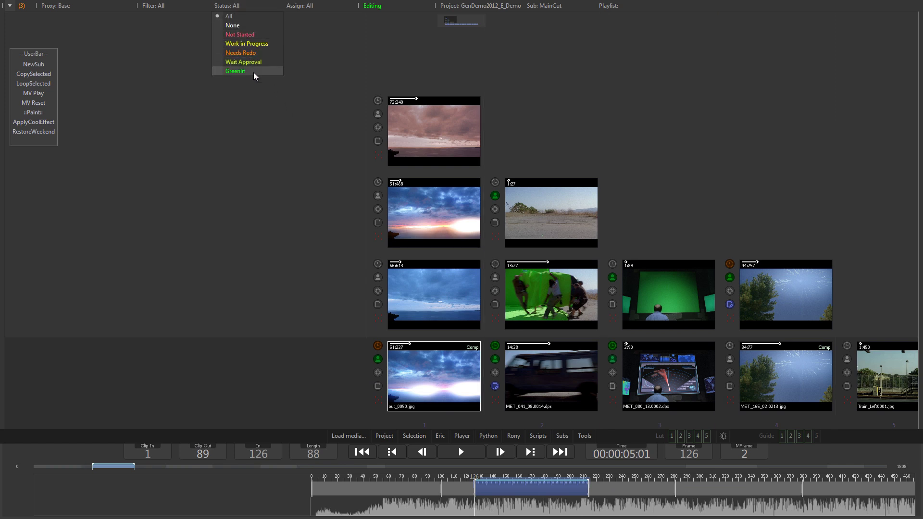
left_click(252, 72)
left_click(308, 6)
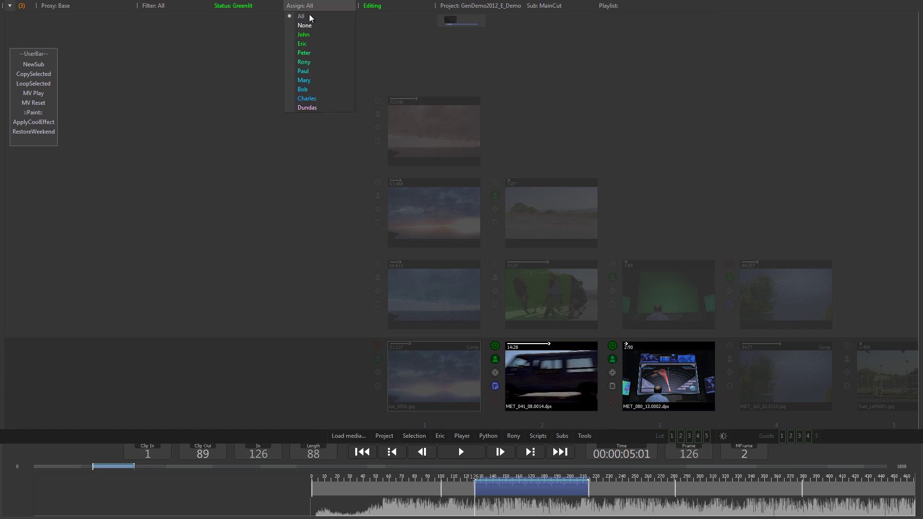
left_click(310, 43)
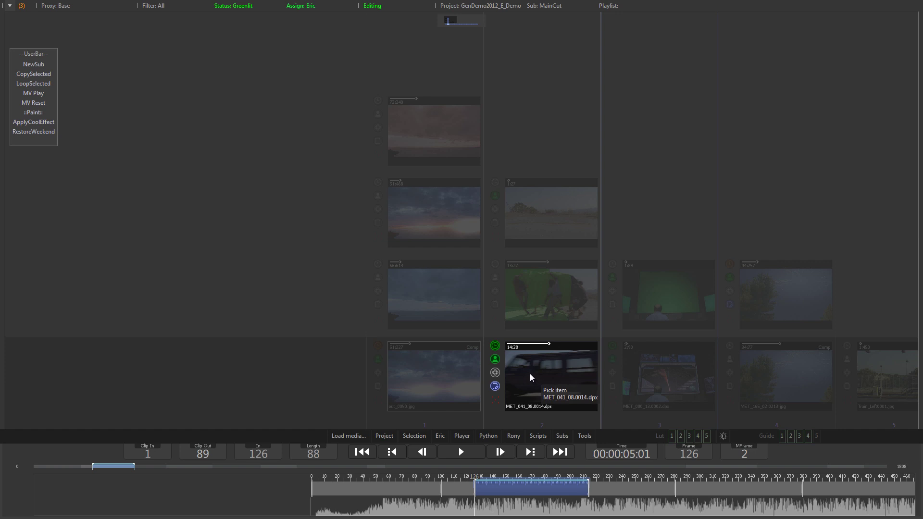
Reset both the status filter and the assignment filter to All.
left_click(248, 6)
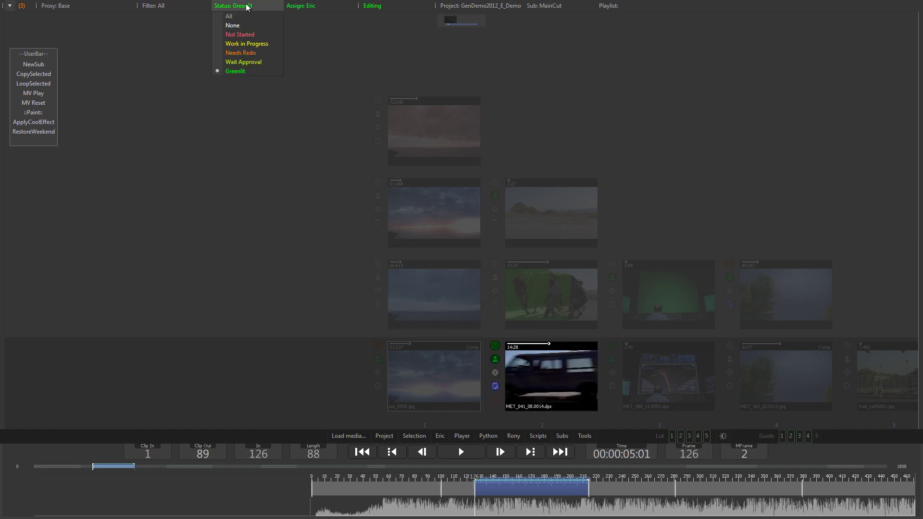
left_click(249, 16)
left_click(293, 6)
left_click(300, 17)
Open the project preferences and examine the Assign settings and the Status settings.
left_click(387, 438)
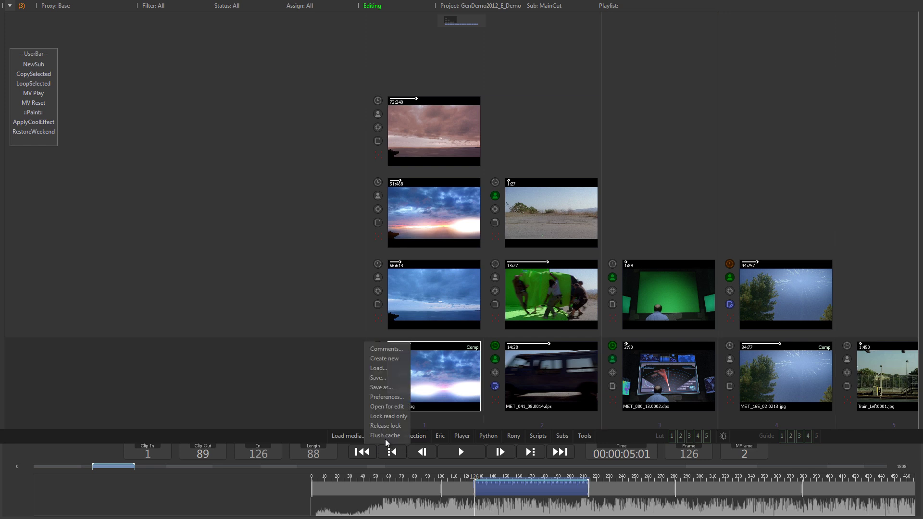
left_click(388, 397)
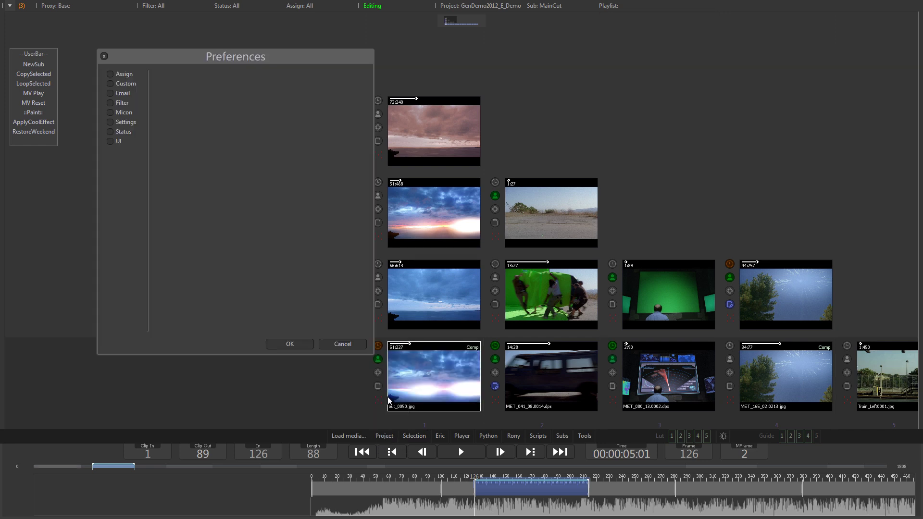
left_click(109, 75)
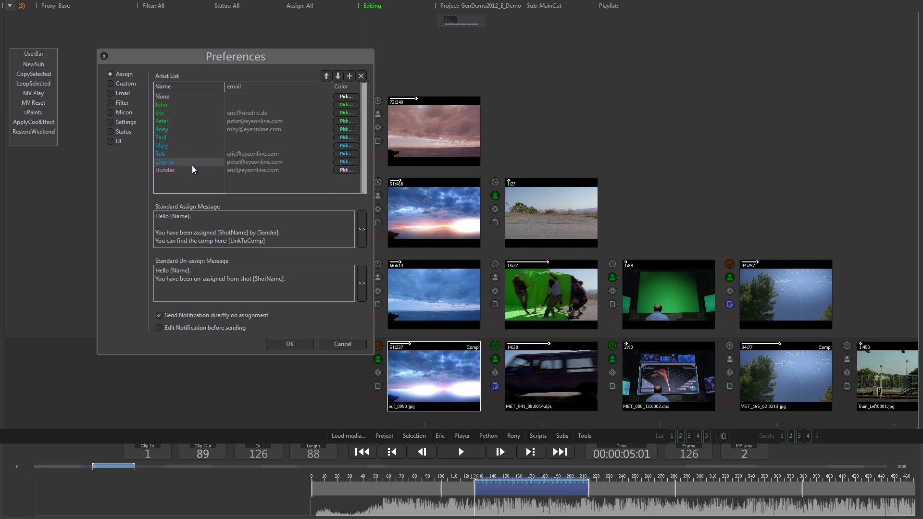
left_click(128, 132)
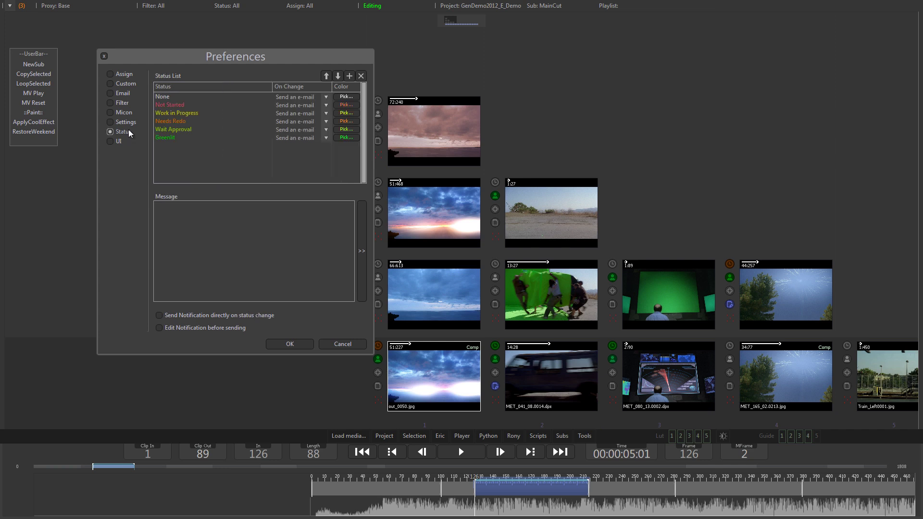
Write the status message "Hello [Name]. The Shot needs redo [LinkToComp]", enable sending notifications directly on status change, and save the preferences.
left_click(238, 219)
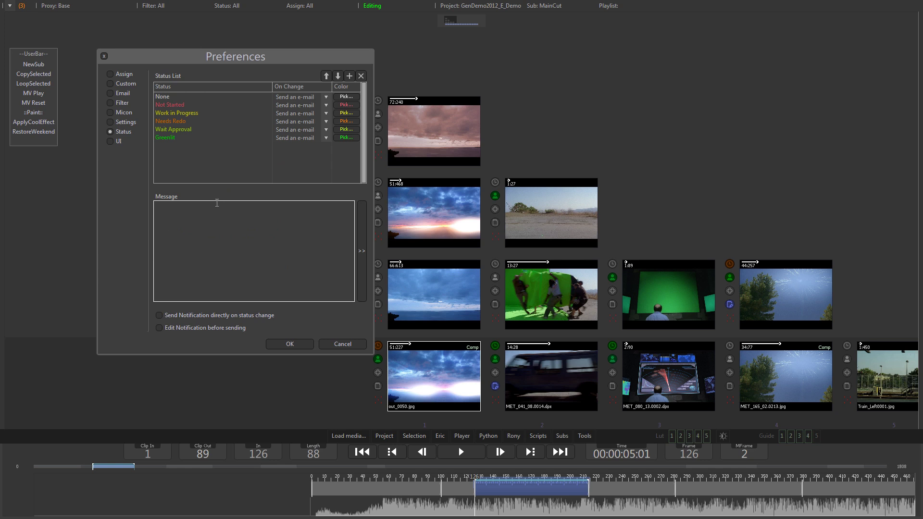
type("Hello")
left_click(361, 251)
left_click(395, 207)
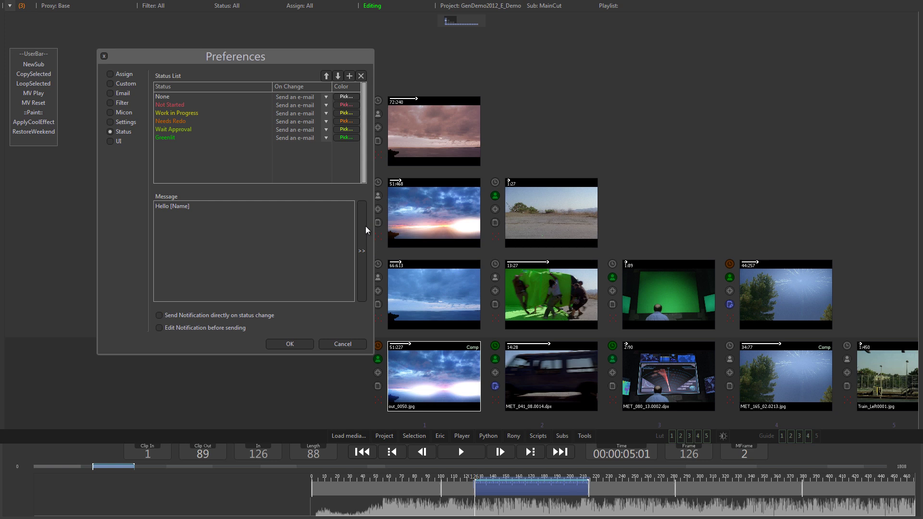
left_click(240, 242)
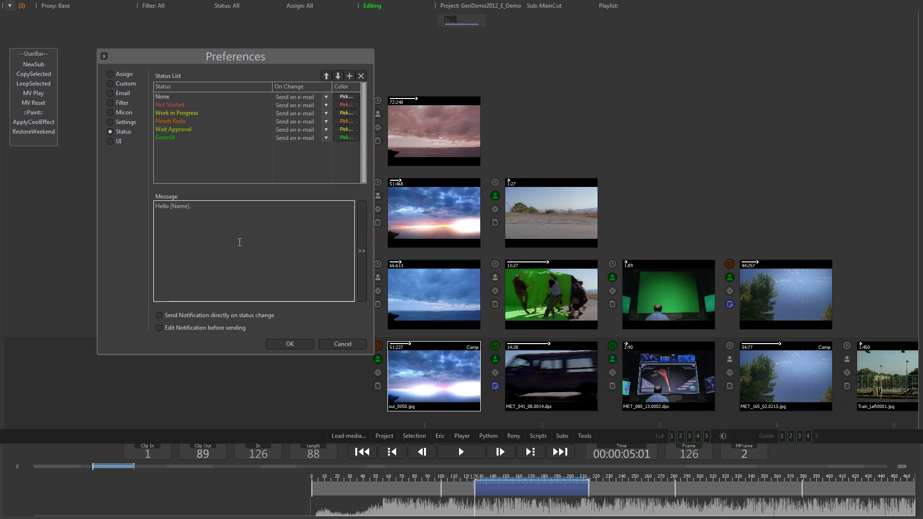
type("The Shot needs redo")
left_click(362, 251)
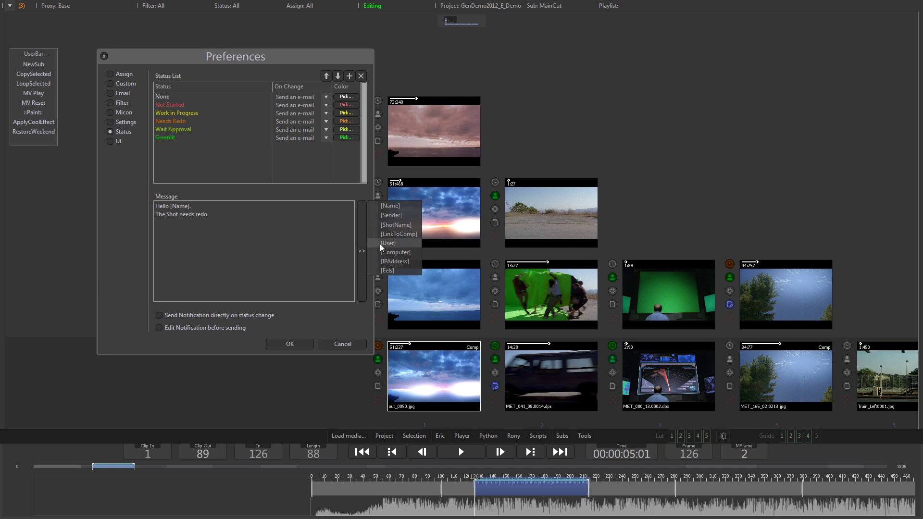
left_click(392, 234)
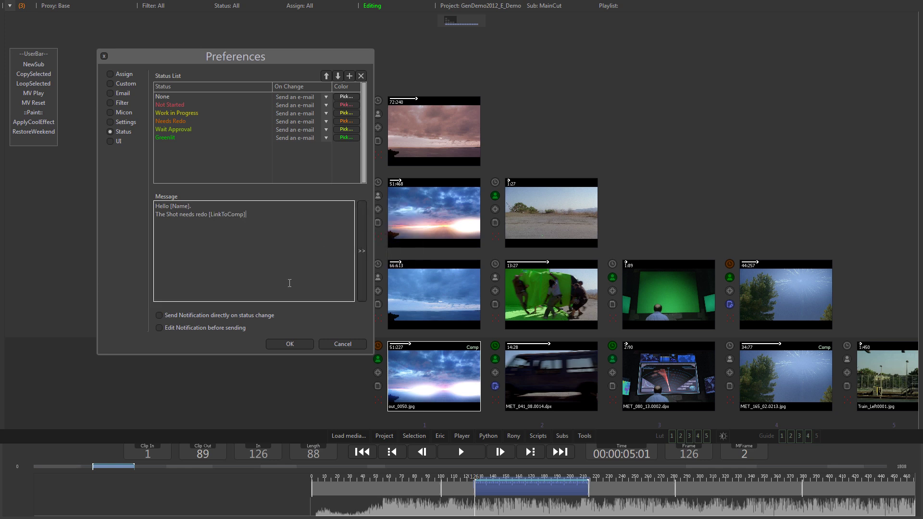
left_click(269, 315)
left_click(284, 345)
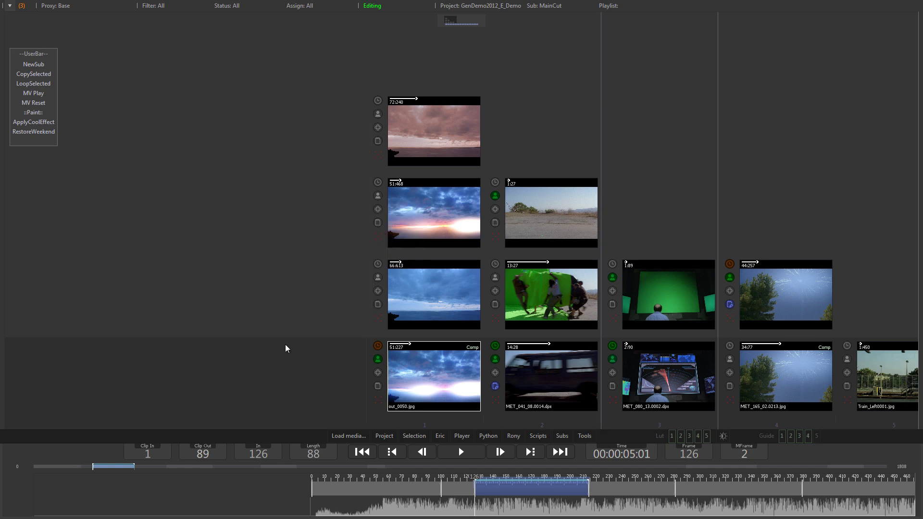
Apply the DPXandTGA filter and examine its filter expression in the filter preferences.
left_click(163, 6)
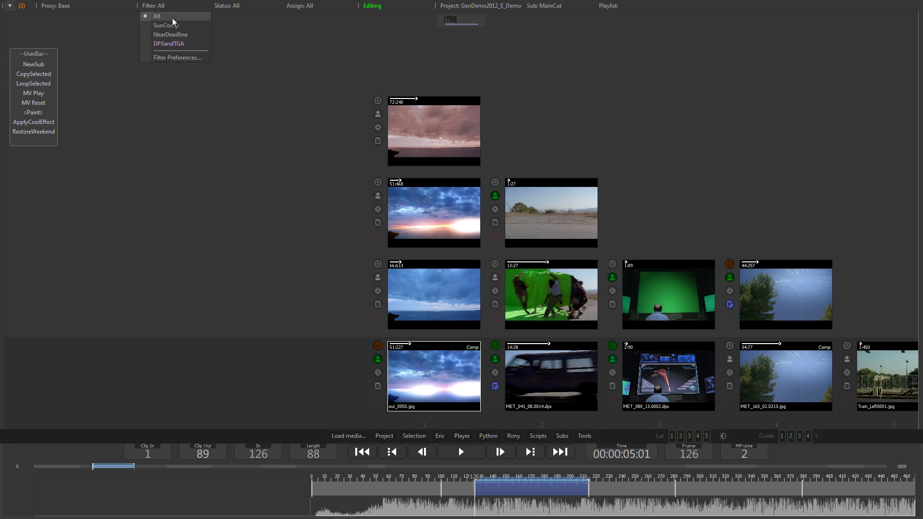
left_click(191, 44)
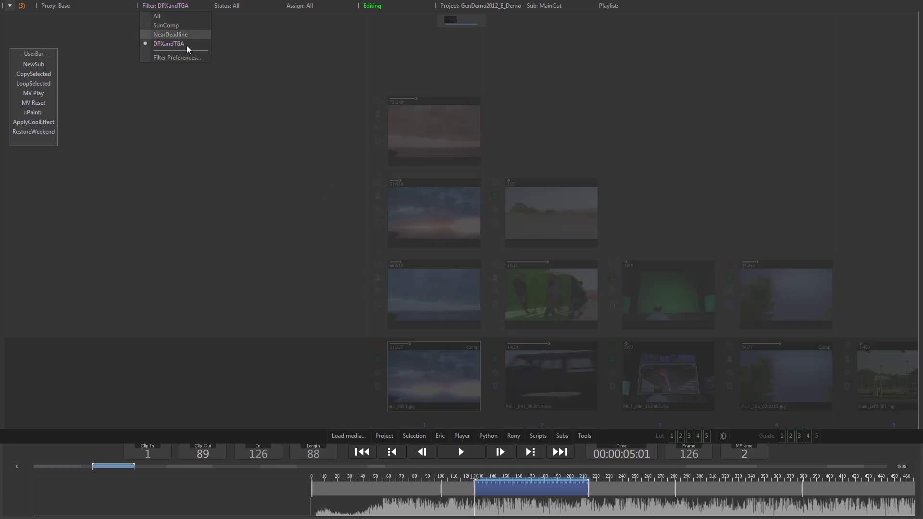
left_click(190, 58)
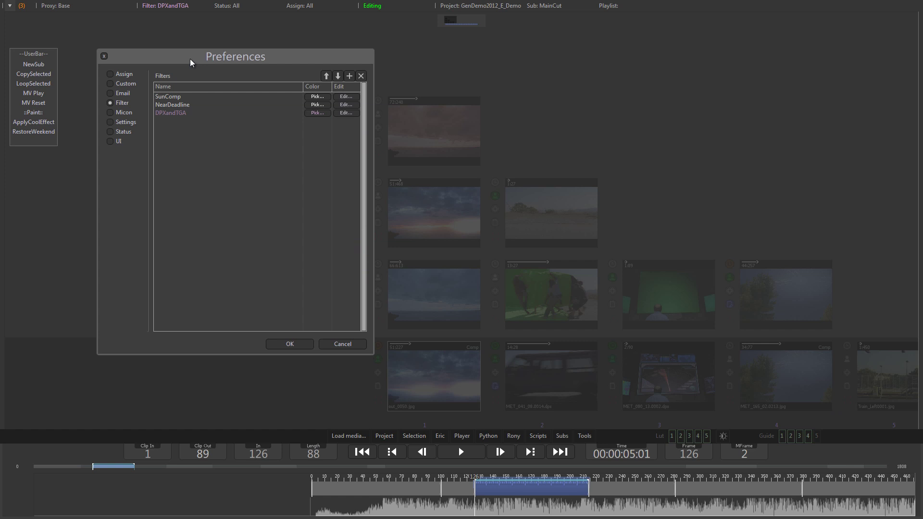
left_click(349, 113)
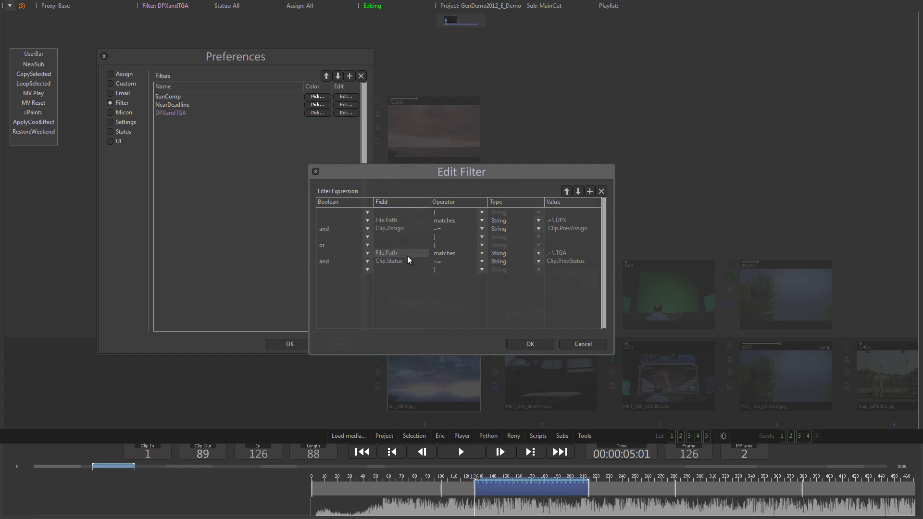
left_click(543, 346)
Change the DPXandTGA filter's colour to an orange tone, save the preferences, and set the active filter to All.
left_click(318, 113)
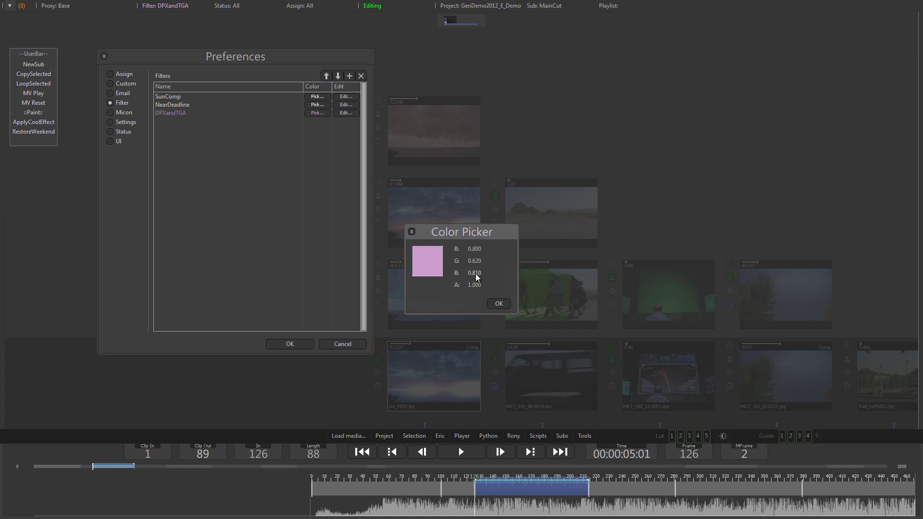
left_click(499, 304)
key("Return")
left_click(178, 5)
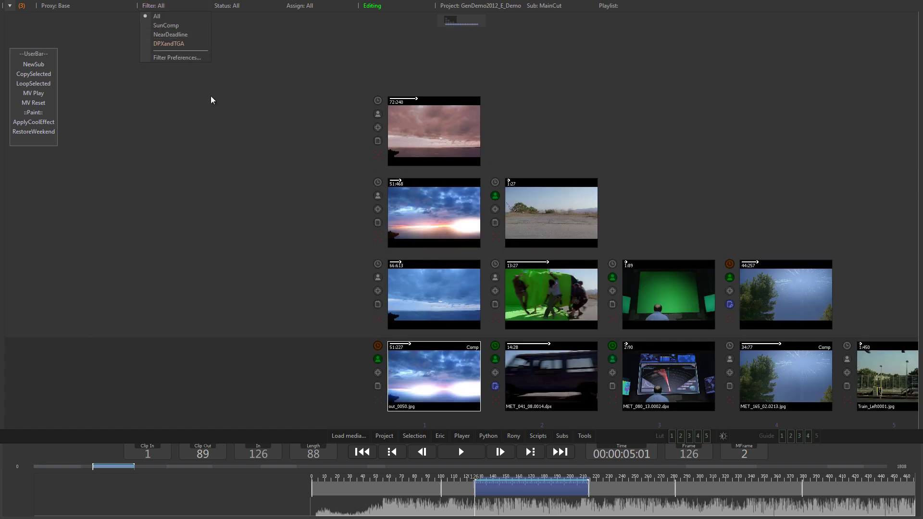
Remove the PrevAssign entry from the first clip's custom metadata display and confirm the change.
left_click(209, 100)
mouse_move(379, 373)
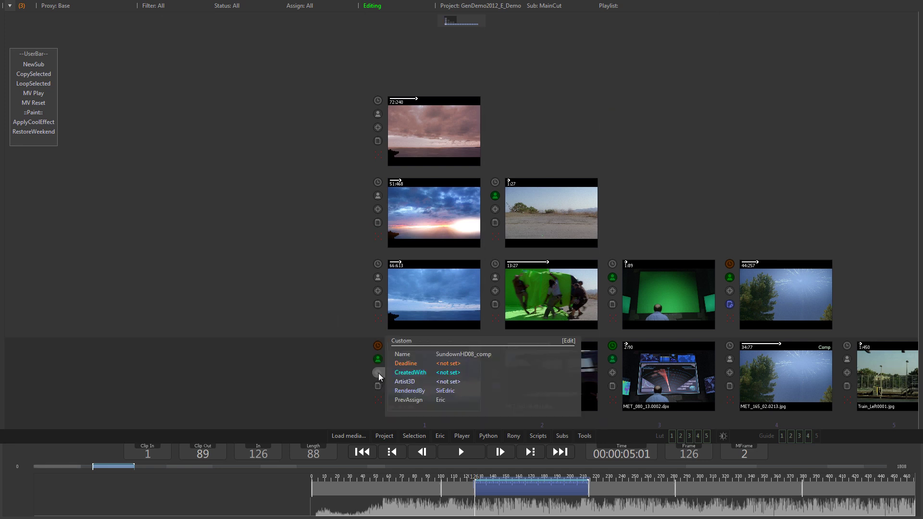
left_click(569, 341)
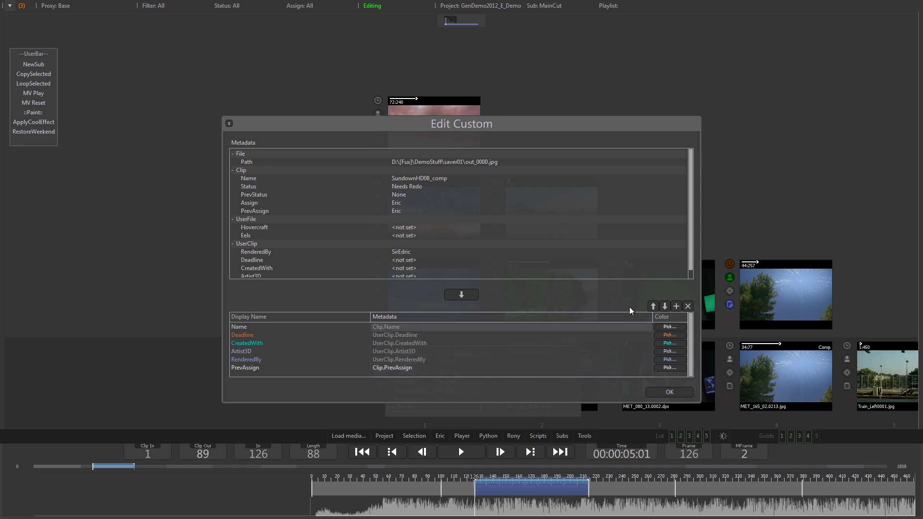
left_click(688, 306)
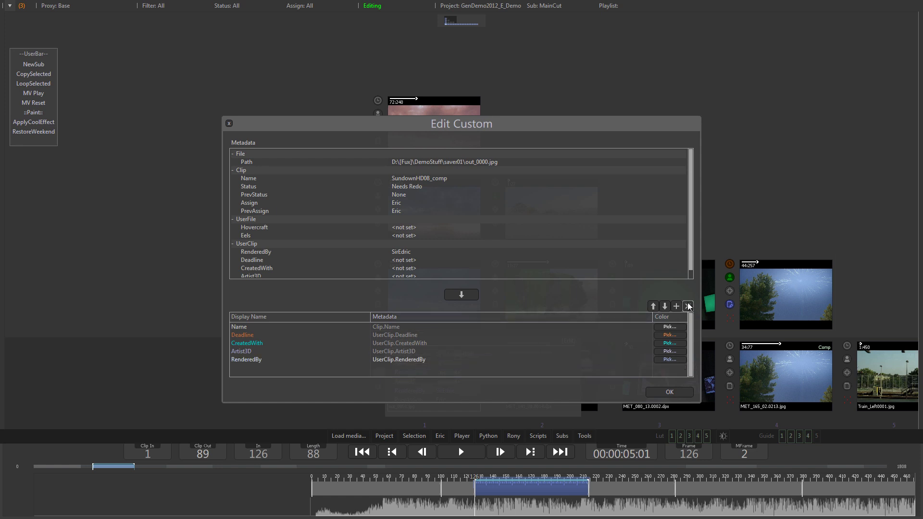
left_click(656, 391)
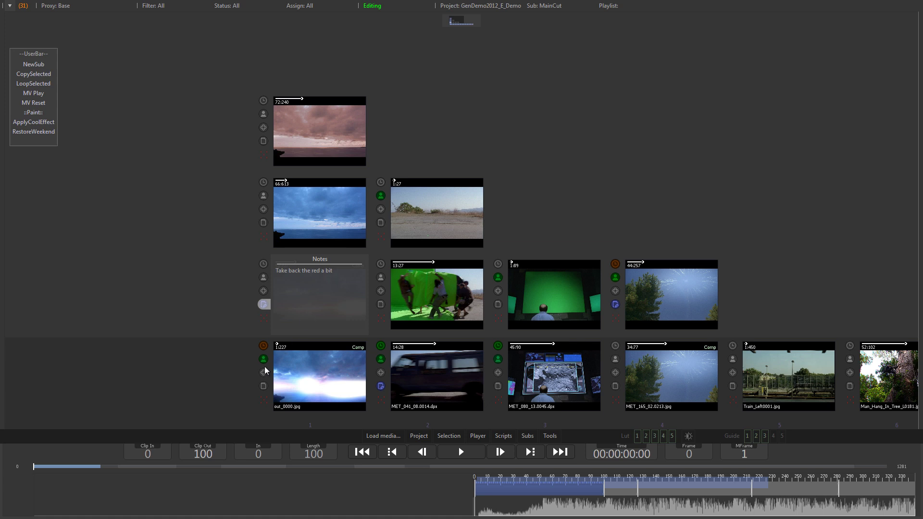
Add the notes "This is much better" and "Preview-screening at 14:00" to the first clip's current version.
mouse_move(264, 387)
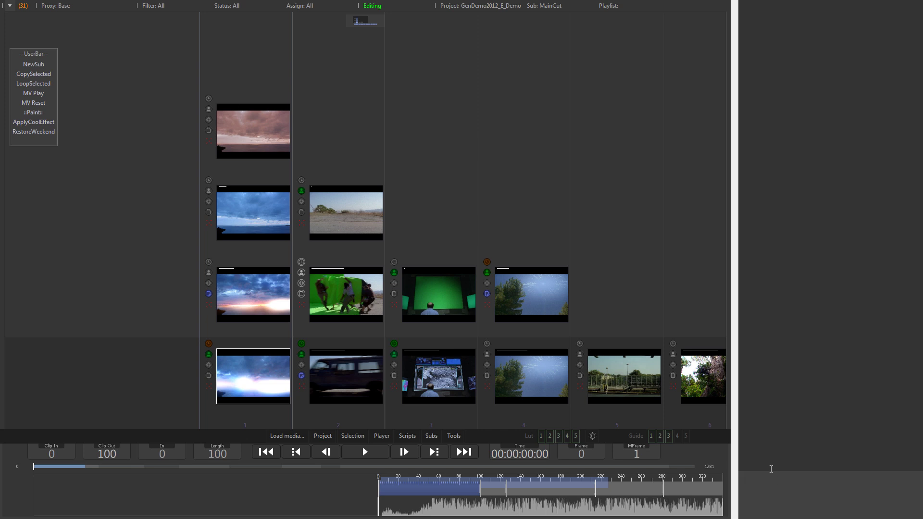
type("This is much better")
key("Return")
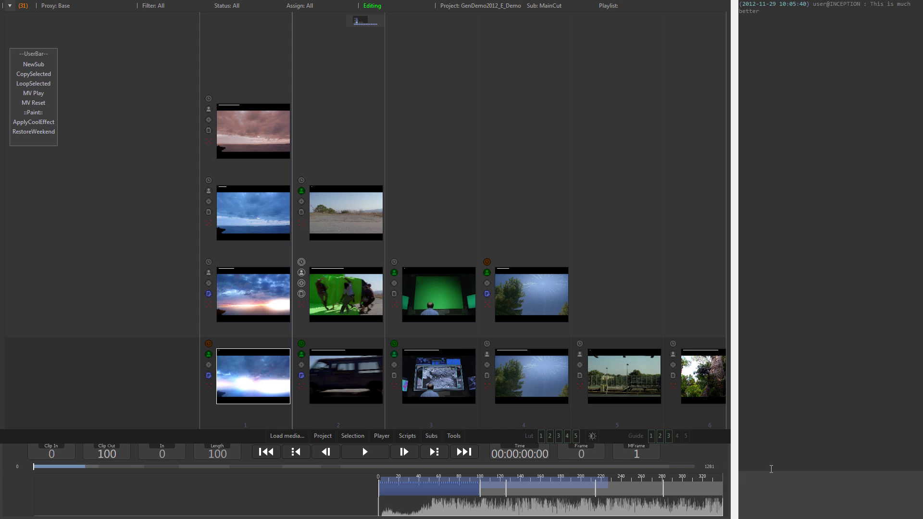
type("Preview-screening at 14:00")
key("Return")
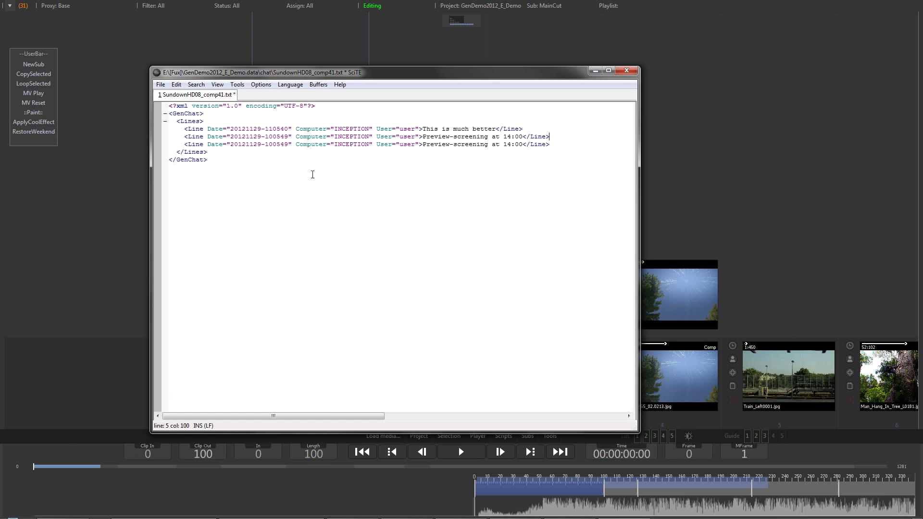
Set the duplicated chat line's computer to "Unknown" and its text to "Will be there!", save the file, and check the clip's notes.
left_click_drag(334, 145, 368, 145)
type("Unknown")
key("ctrl+Right")
key("ctrl+Right")
key("ctrl+Right")
key("ctrl+Right")
key("ctrl+Right")
key("ctrl+shift+Right")
key("ctrl+shift+Right")
key("ctrl+shift+Right")
key("ctrl+shift+Right")
key("ctrl+shift+Right")
type("Will be there!")
key("ctrl+s")
left_click(126, 310)
mouse_move(263, 386)
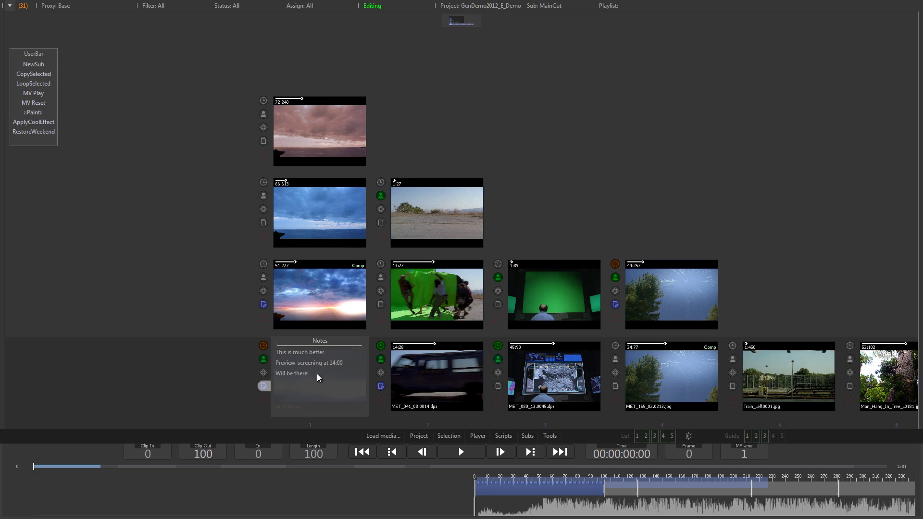
View the first clip in the player and paint red curved annotations above the sun glow on frames 0, 1 and 2.
double_click(317, 373)
right_click(313, 275)
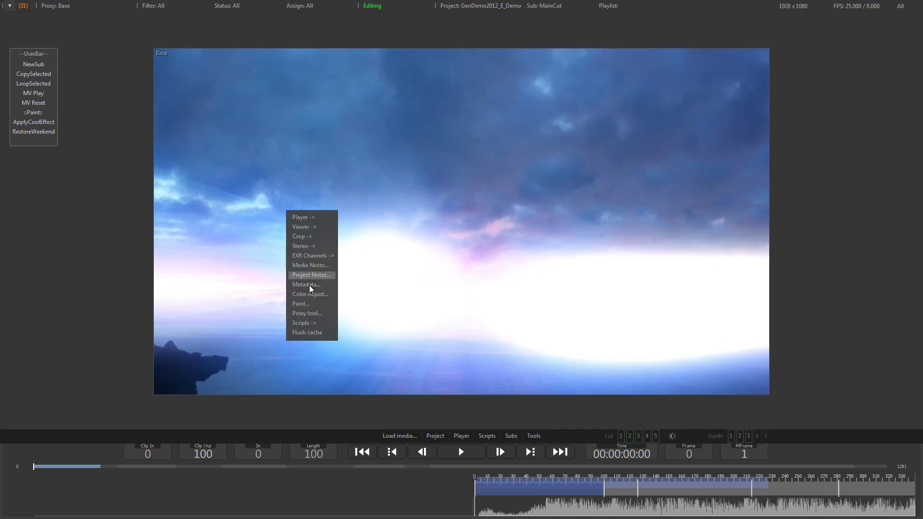
left_click(305, 304)
left_click_drag(367, 202, 462, 214)
key("Right")
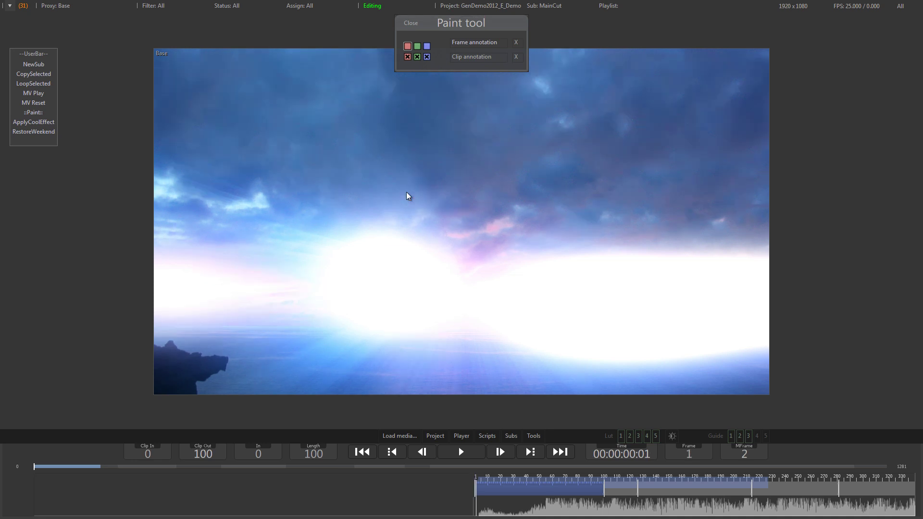
left_click_drag(403, 192, 448, 214)
key("Right")
left_click_drag(418, 181, 451, 206)
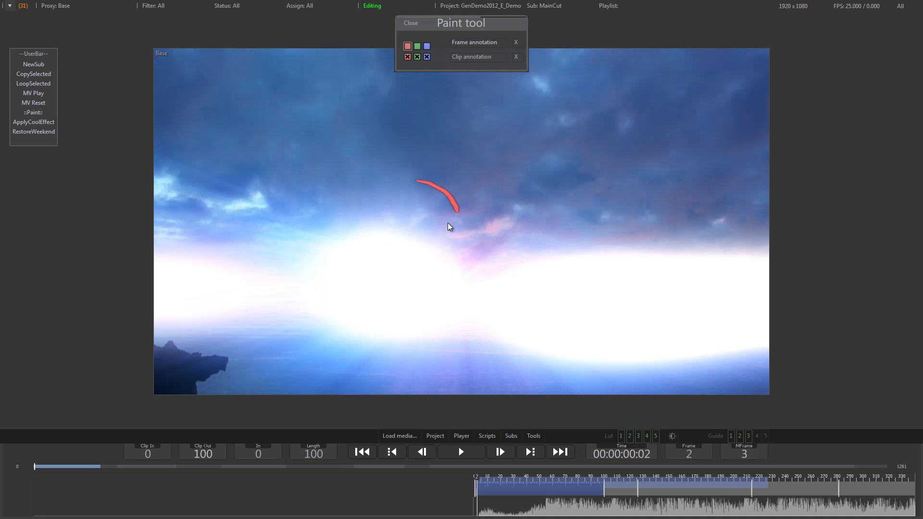
key("Left")
key("Left")
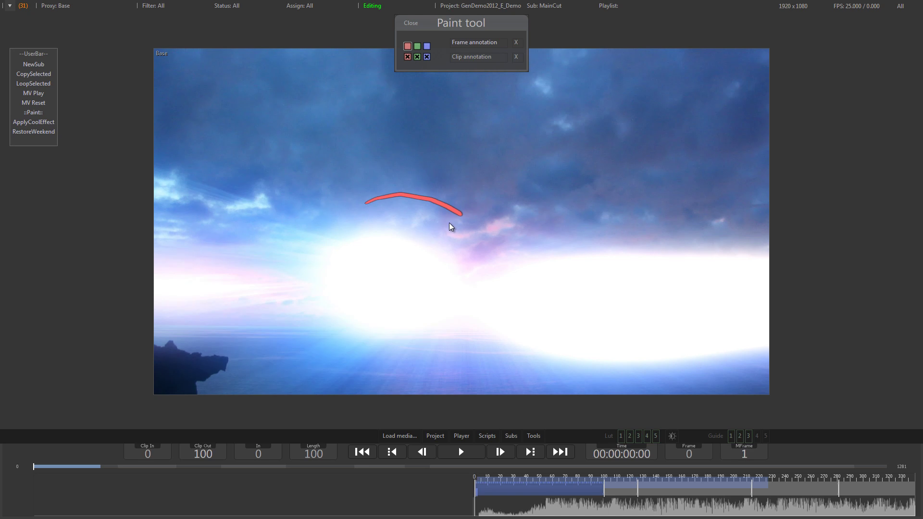
Paint a green clip annotation loop around the bright area at the image's right and check it on neighbouring frames.
key("Right")
key("g")
mouse_move(521, 242)
left_mouse_down()
mouse_move(674, 372)
mouse_move(596, 231)
mouse_move(528, 234)
left_mouse_up()
key("Right")
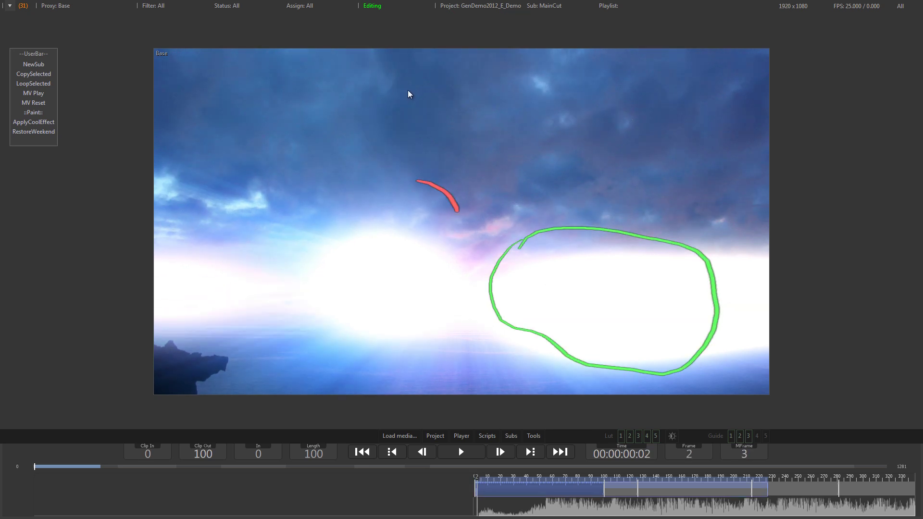
key("Left")
key("Left")
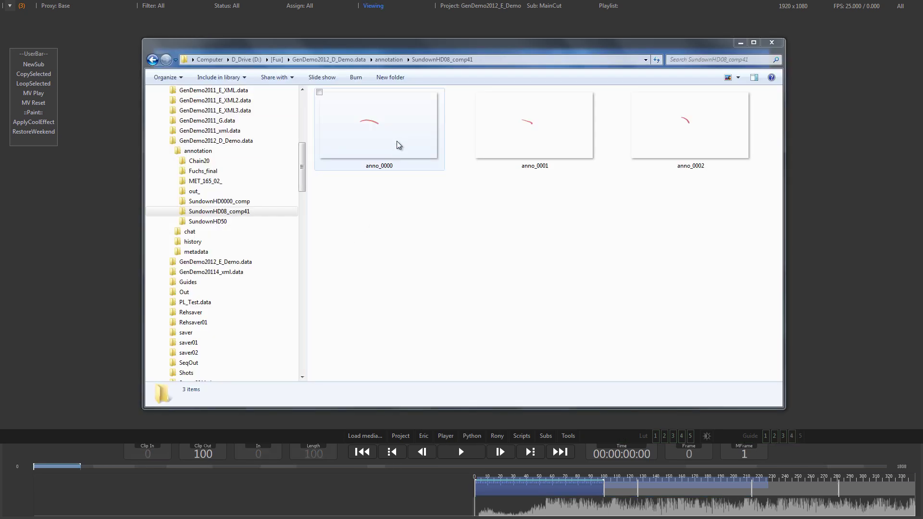
Inspect the annotation images anno_0000, anno_0001 and anno_0002 in the SundownHD08_comp41 folder.
left_click(397, 137)
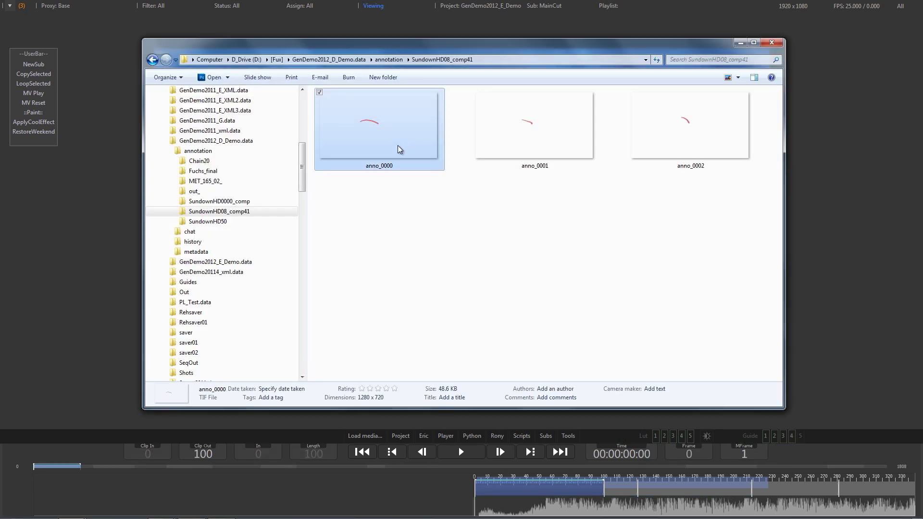
left_click(524, 136)
left_click(685, 133)
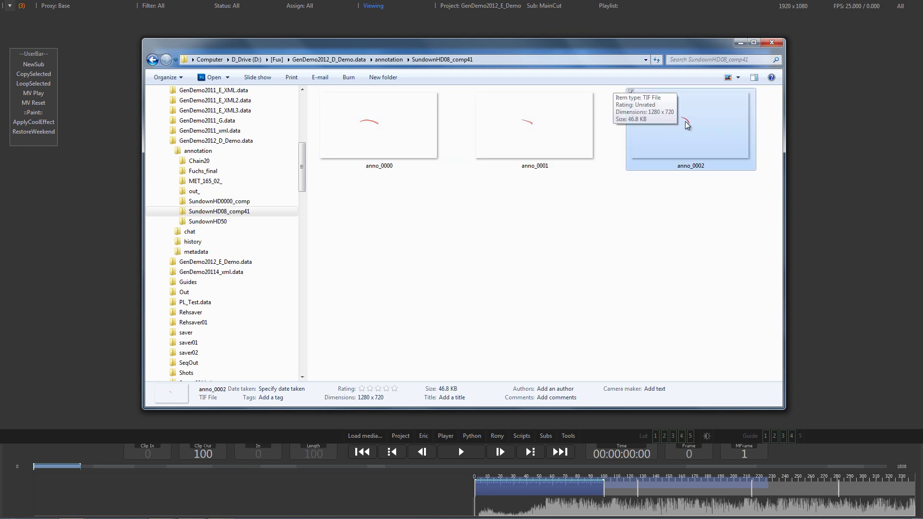
Return to the player and play the annotated clip up to frame 24.
key("alt+Tab")
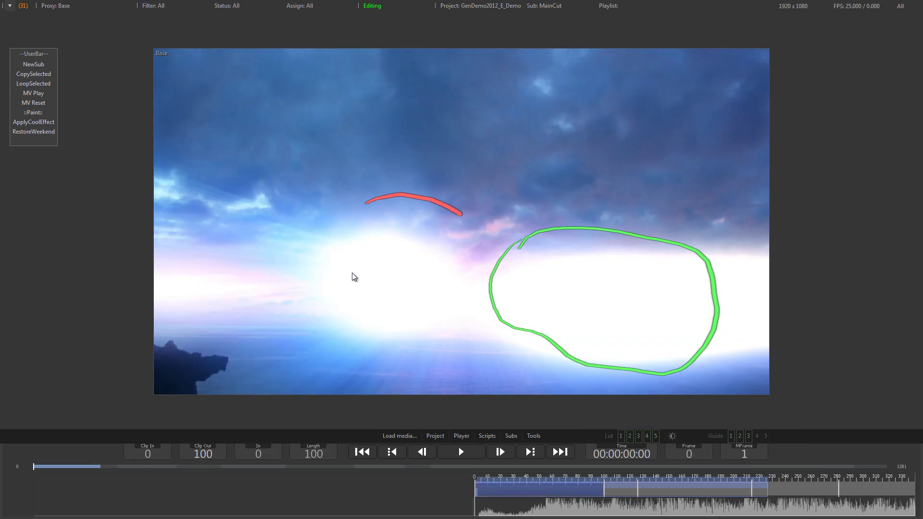
key("space")
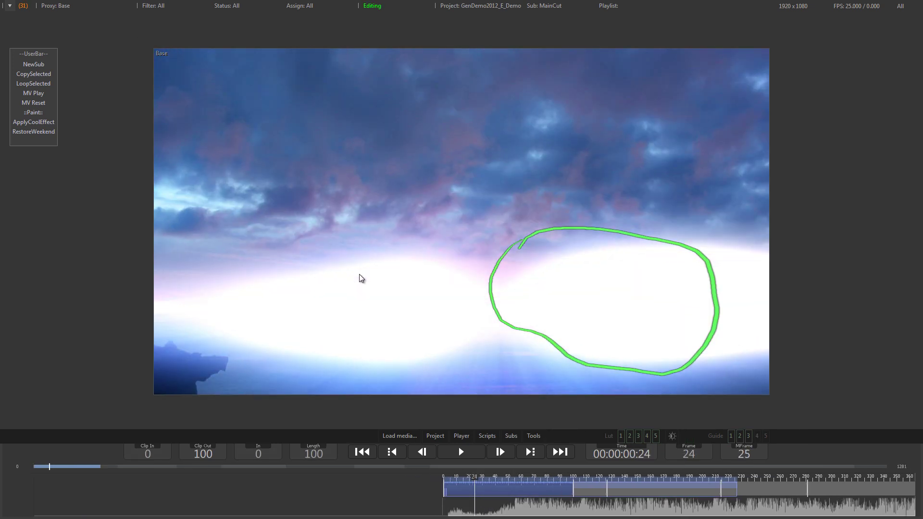
left_click(626, 368)
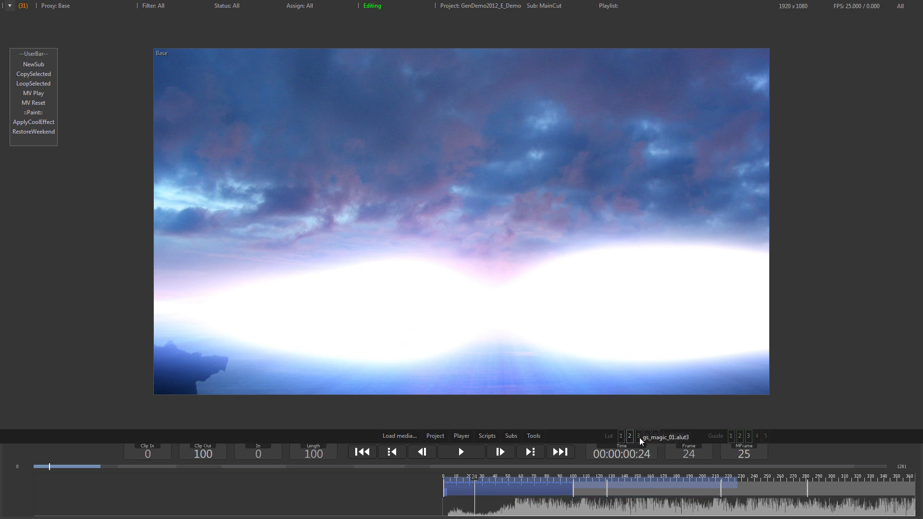
Preview the five LUT presets on the image one after another, ending with Gamma08.alut3 switched off.
left_click(622, 436)
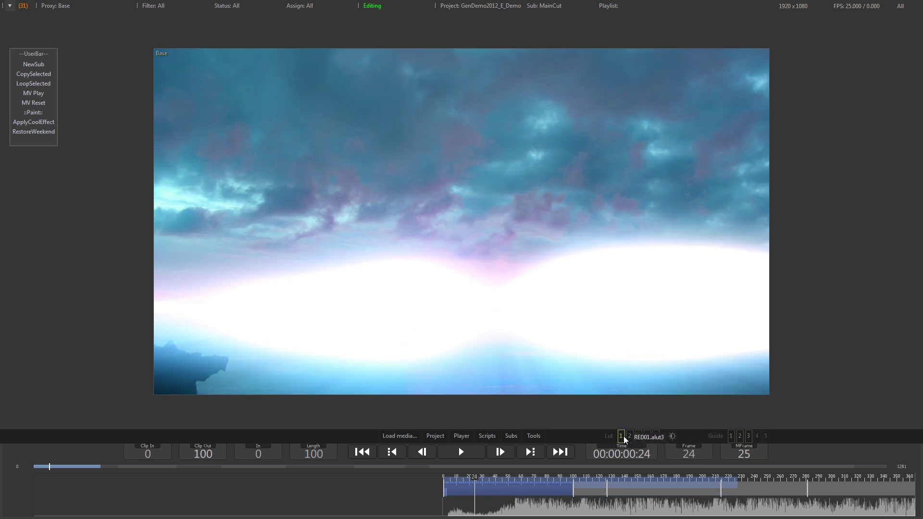
left_click(630, 435)
left_click(638, 436)
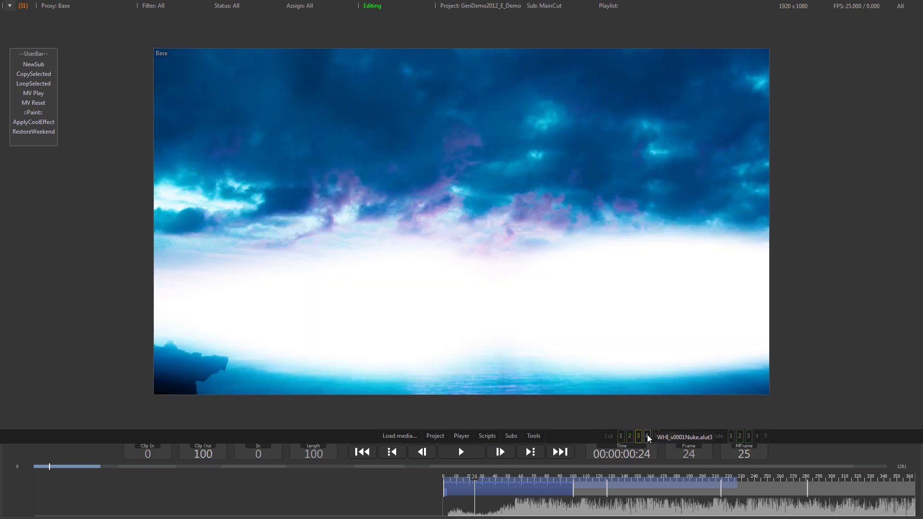
left_click(647, 436)
left_click(655, 436)
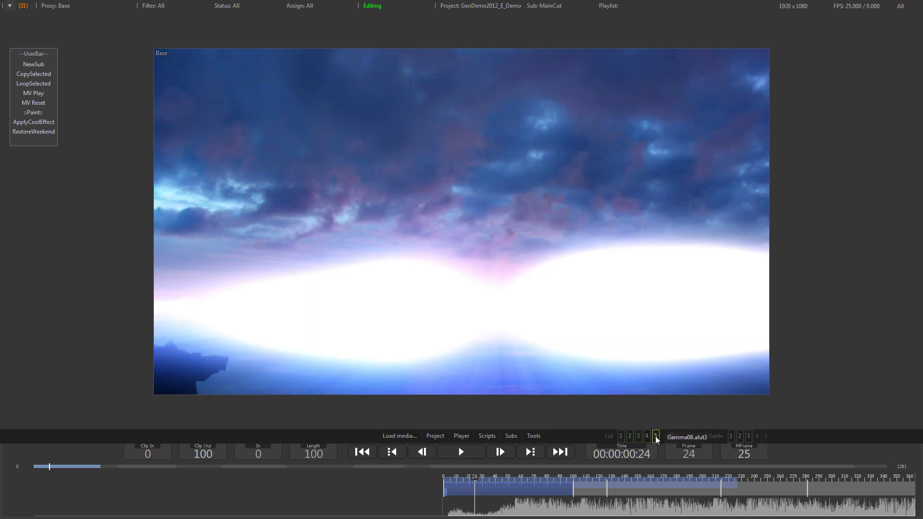
left_click(656, 436)
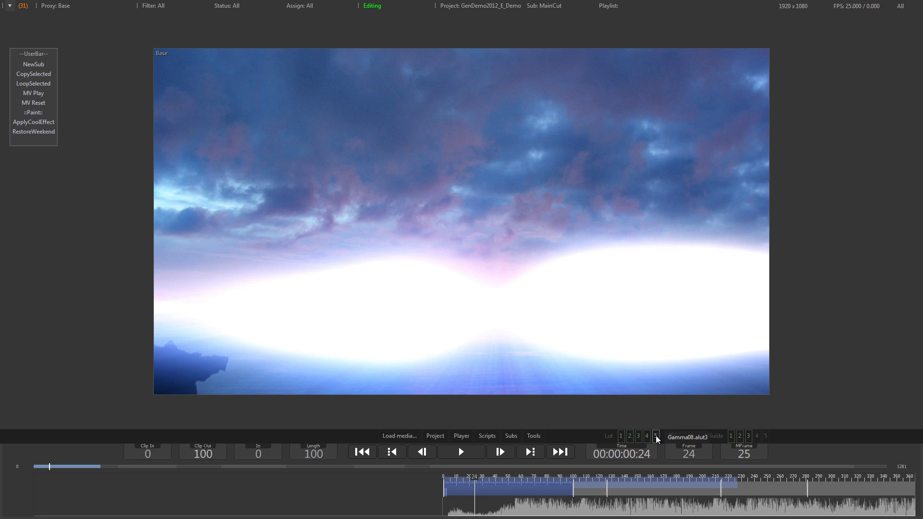
Load Tritone.alut3 into the fifth LUT slot and apply the second LUT to the image.
right_click(656, 436)
left_click(657, 331)
left_click(391, 135)
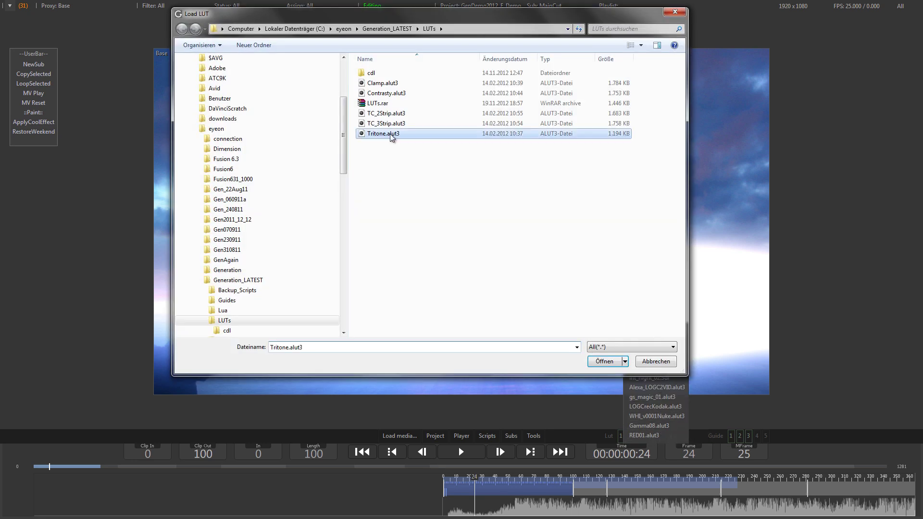
left_click(610, 363)
left_click(647, 435)
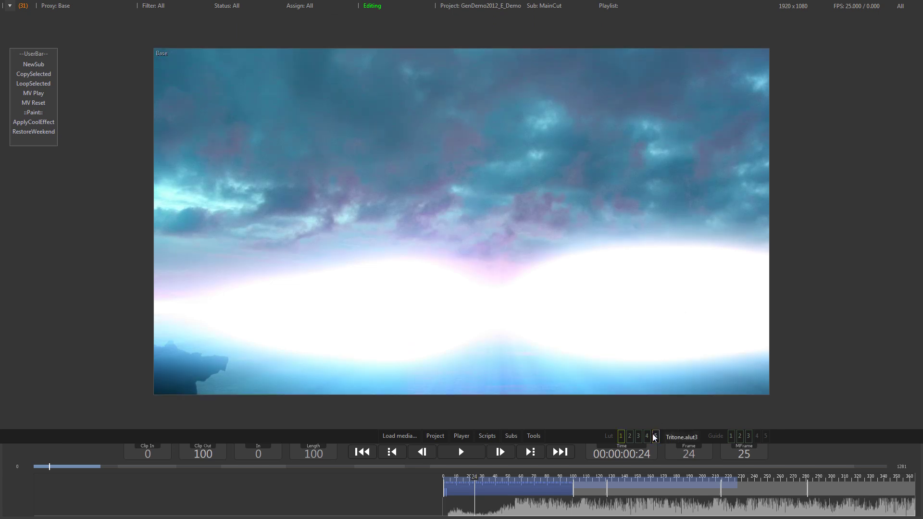
left_click(630, 436)
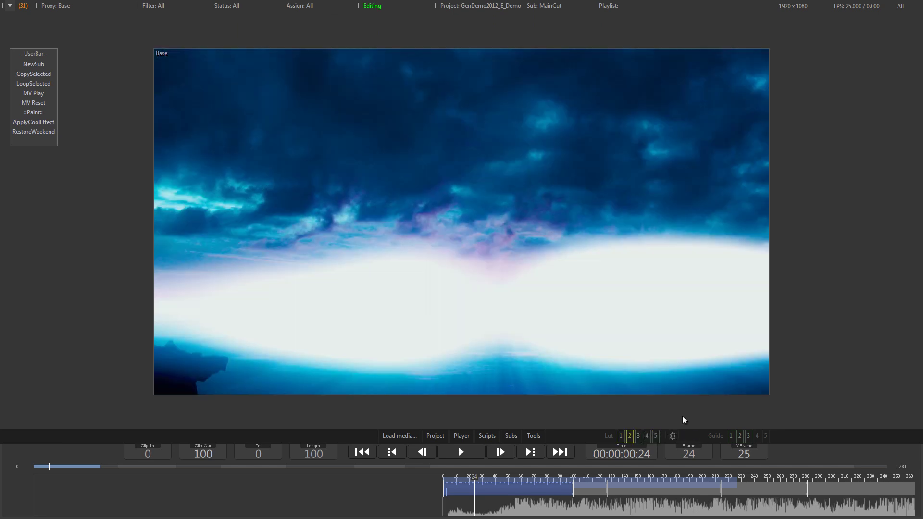
Raise the player colour gain to red 1.337, green 1.168 and blue 1.337, and start loading a CDL.
left_click(673, 436)
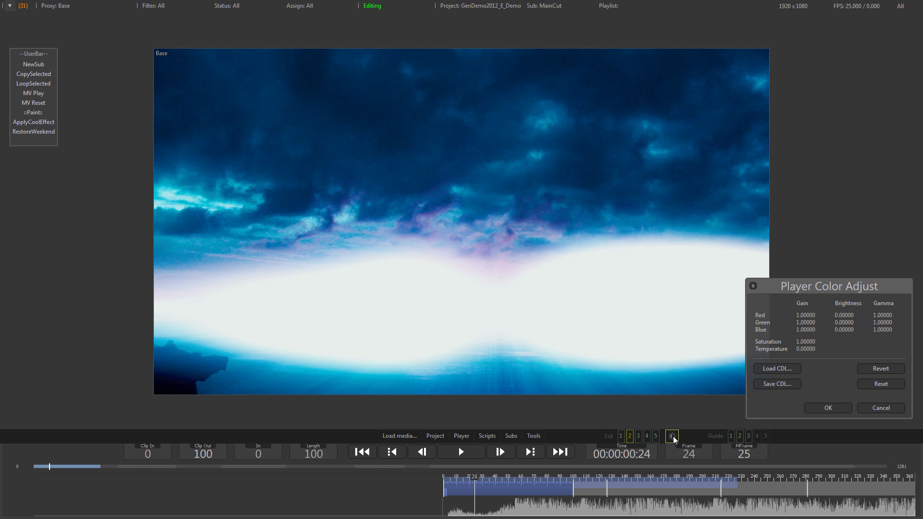
mouse_move(805, 314)
left_mouse_down()
mouse_move(812, 314)
mouse_move(811, 338)
mouse_move(789, 324)
mouse_move(818, 324)
left_mouse_up()
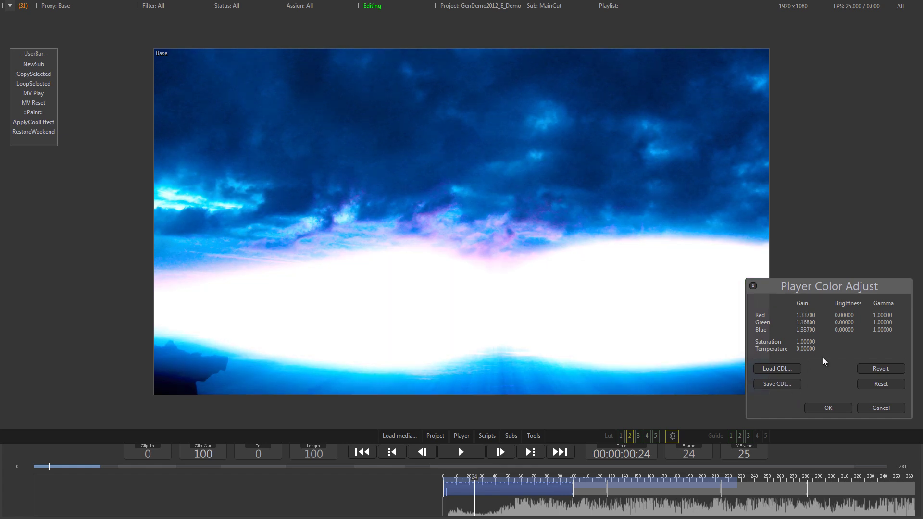
left_click(790, 369)
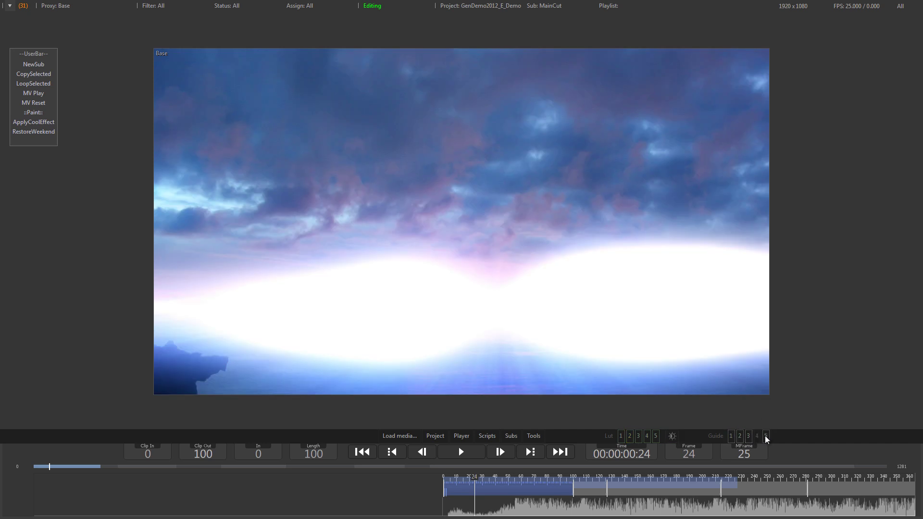
Preview the Overlay, SafeFrame and Thirds guides over the image, then switch them all off.
left_click(731, 436)
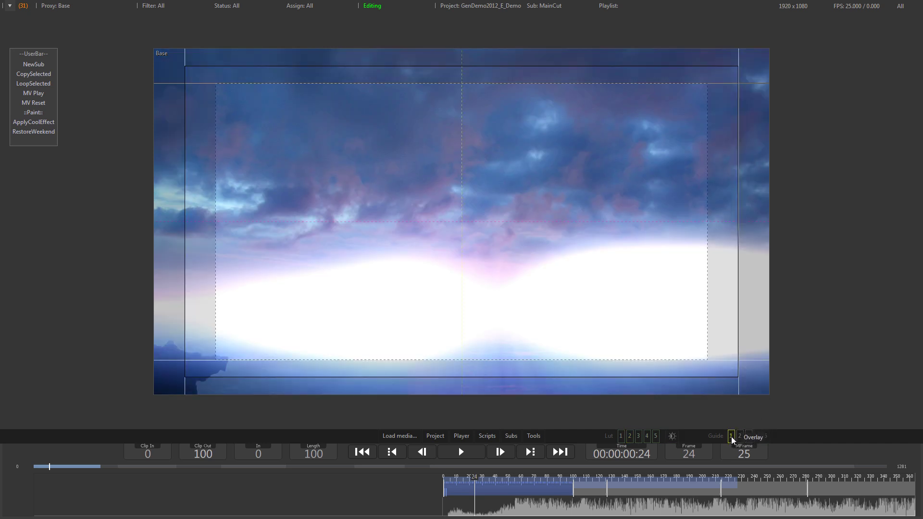
left_click(731, 436)
left_click(740, 437)
left_click(748, 436)
left_click(730, 437)
left_click(740, 437)
left_click(747, 436)
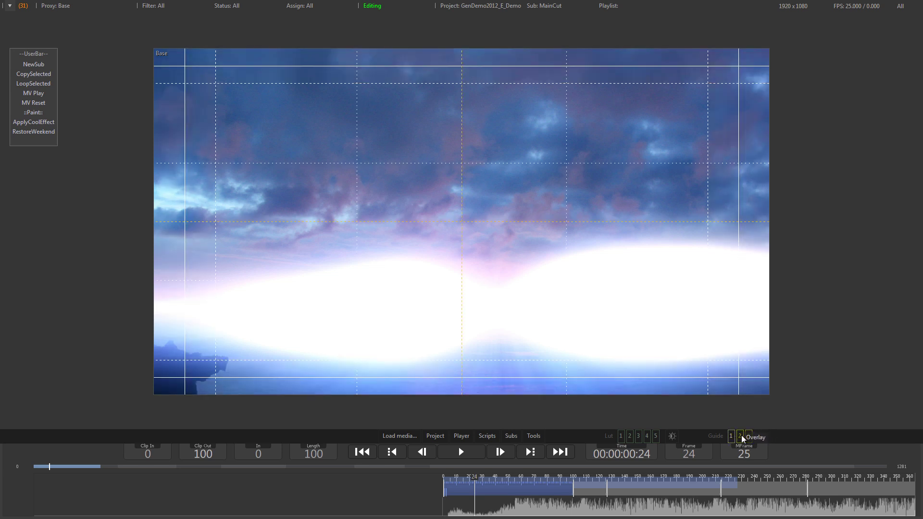
left_click(741, 436)
Load the utp.guide file from the Guides folder as an additional viewer guide.
right_click(757, 438)
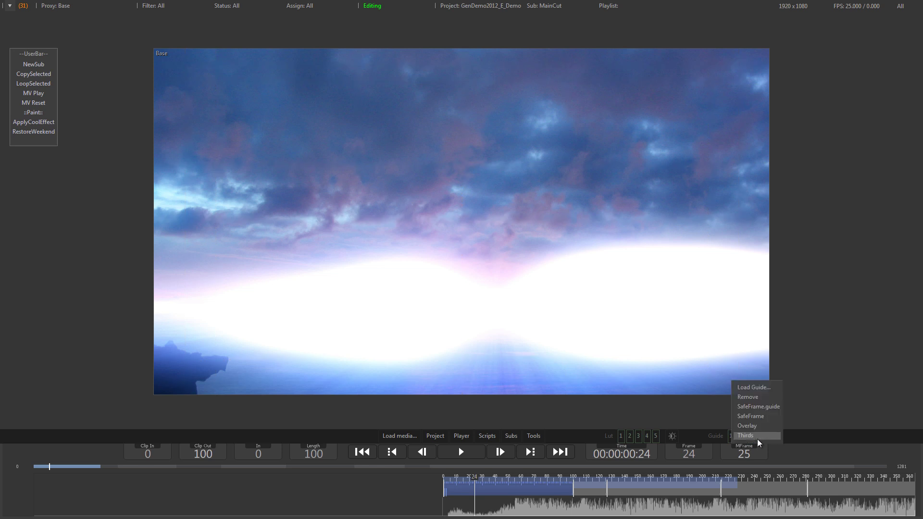
left_click(753, 387)
double_click(381, 145)
Compare the Thirds guide alone with the Overlay, SafeFrame and Thirds guides combined over the image.
left_click(731, 437)
left_click(747, 437)
left_click(747, 437)
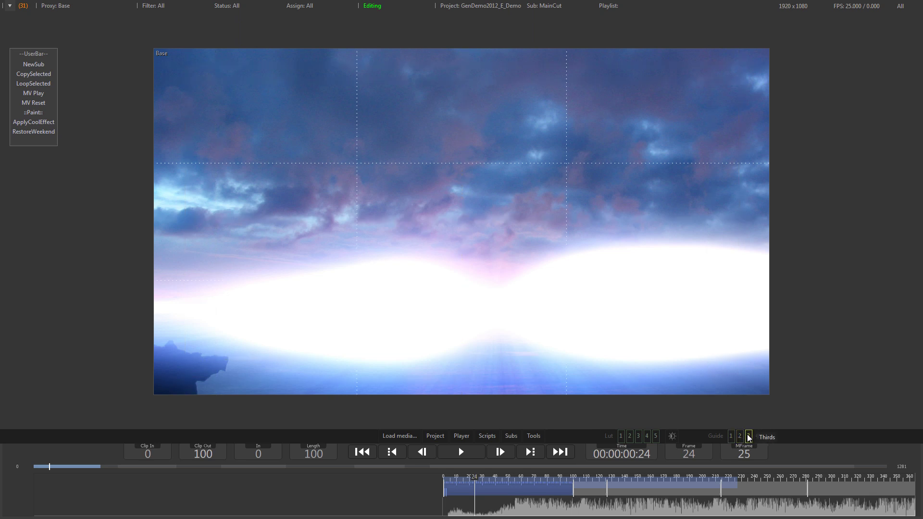
left_click(741, 437)
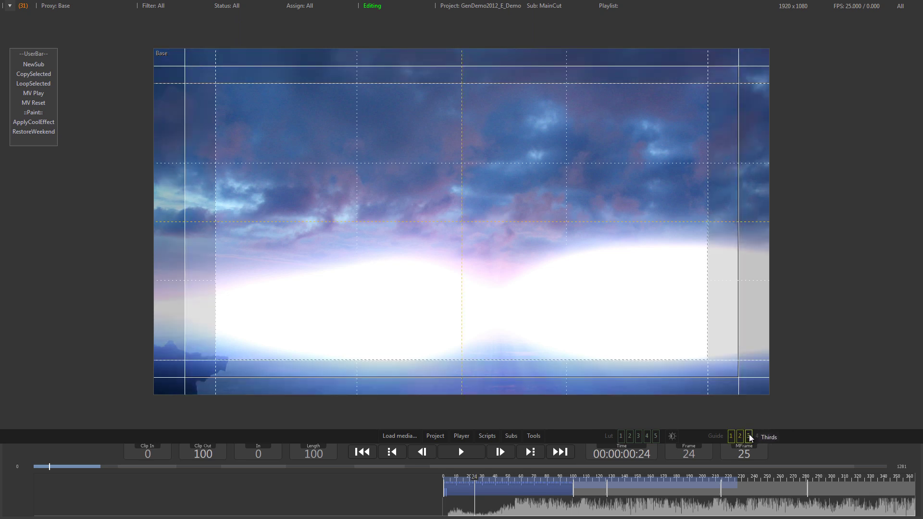
left_click(735, 438)
right_click(741, 437)
left_click_drag(221, 194, 154, 109)
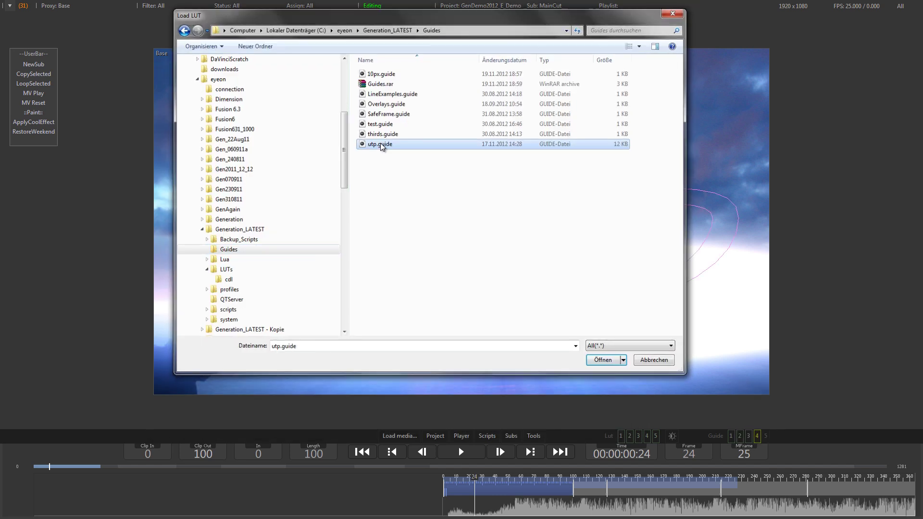
Load utp.guide into the fourth guide slot and switch that guide off over the image.
double_click(382, 144)
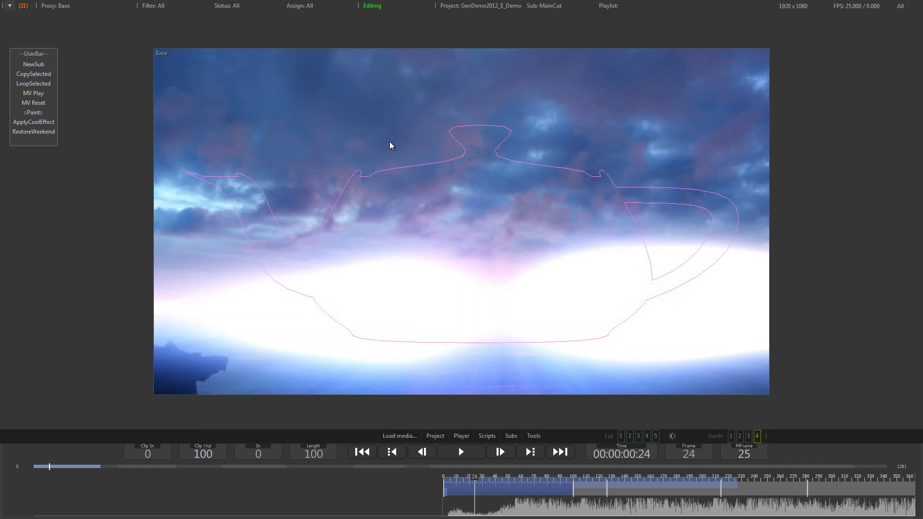
left_click(756, 436)
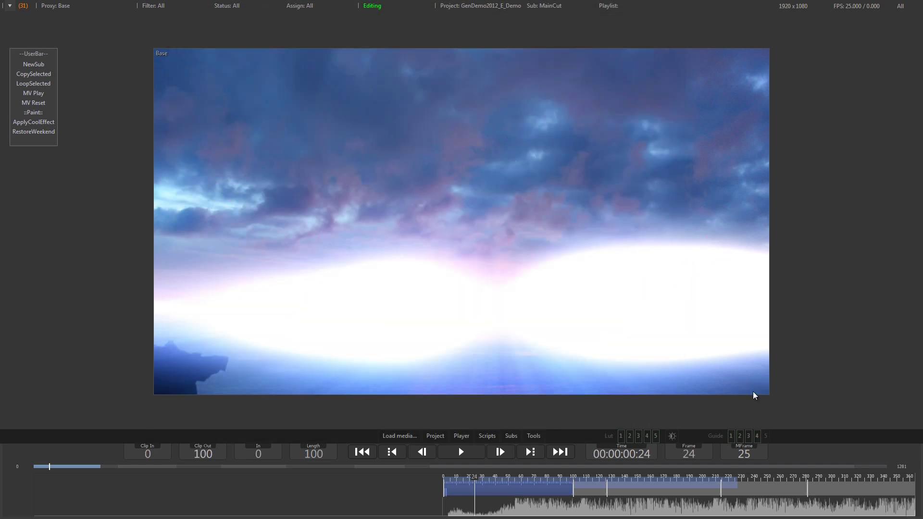
Examine the proxy group, render source and proxy resolution options in the Proxy Tool, and close it.
left_click(60, 6)
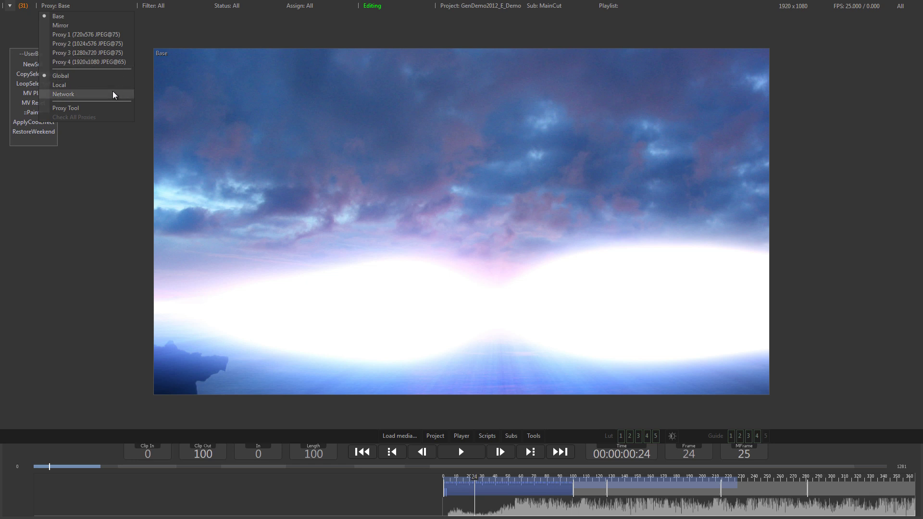
left_click(75, 108)
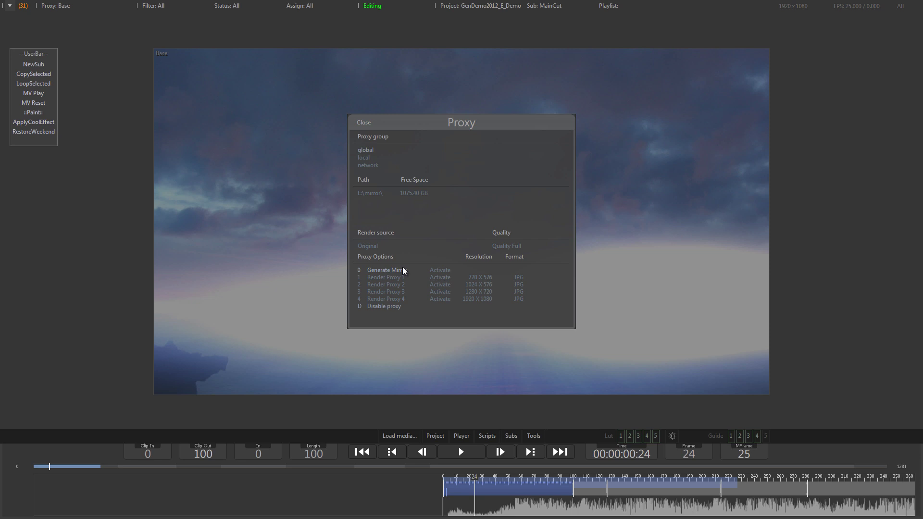
left_click(365, 123)
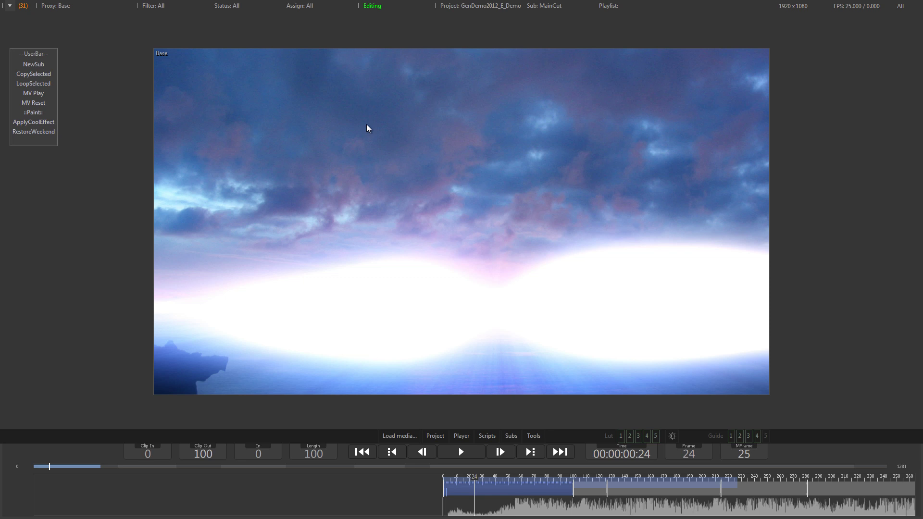
Return from the full image to the clip version overview and open the Render out settings.
left_click(9, 6)
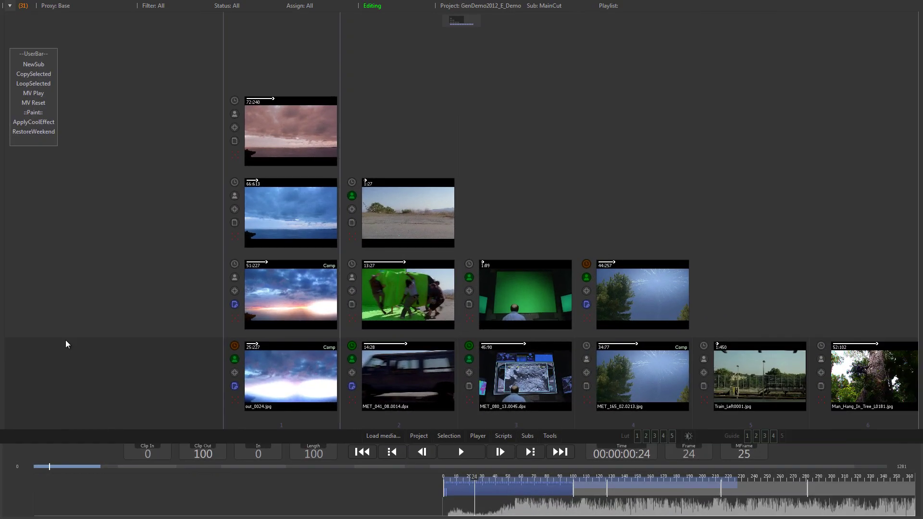
key("ctrl+r")
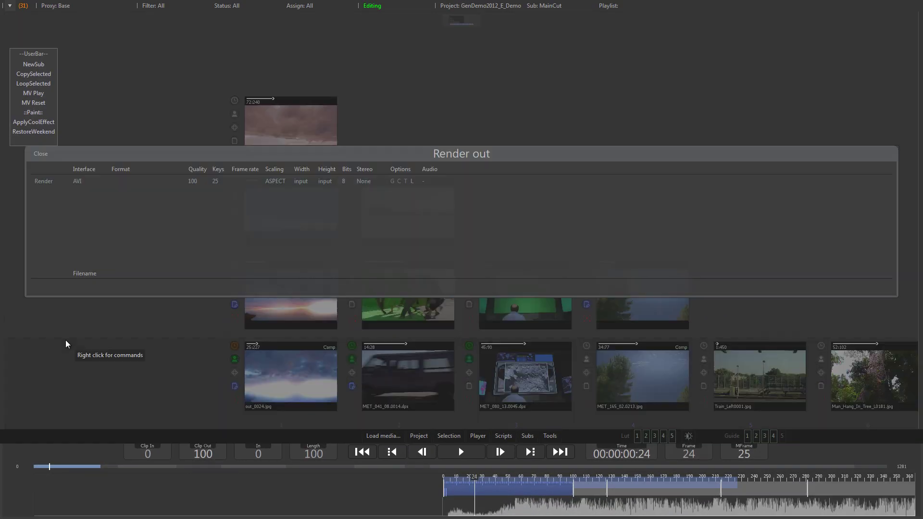